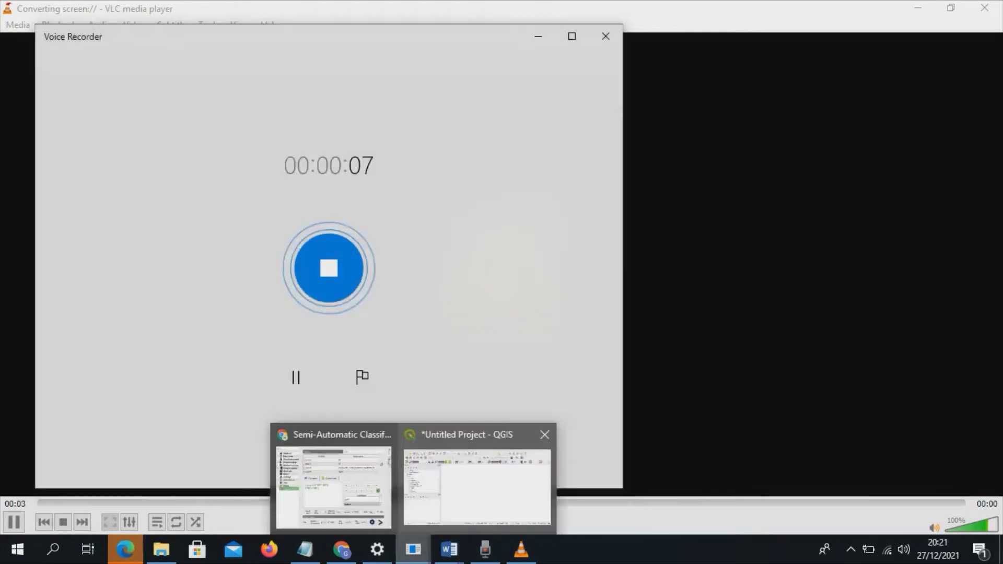
Switch to the untitled QGIS project window.
{"action": "left_click", "coordinate": [477, 486]}
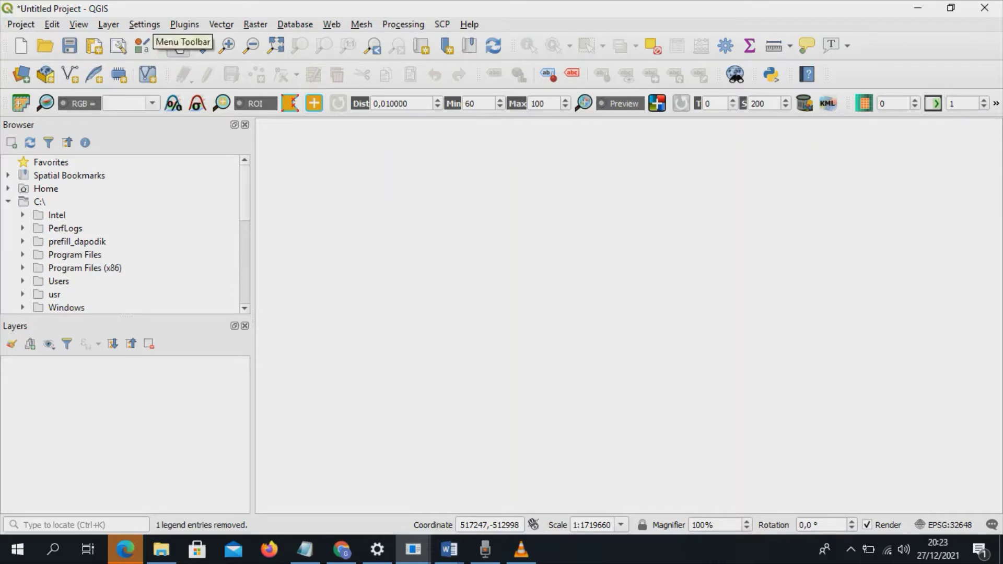
{"action": "left_click", "coordinate": [144, 24]}
{"action": "mouse_move", "coordinate": [222, 24]}
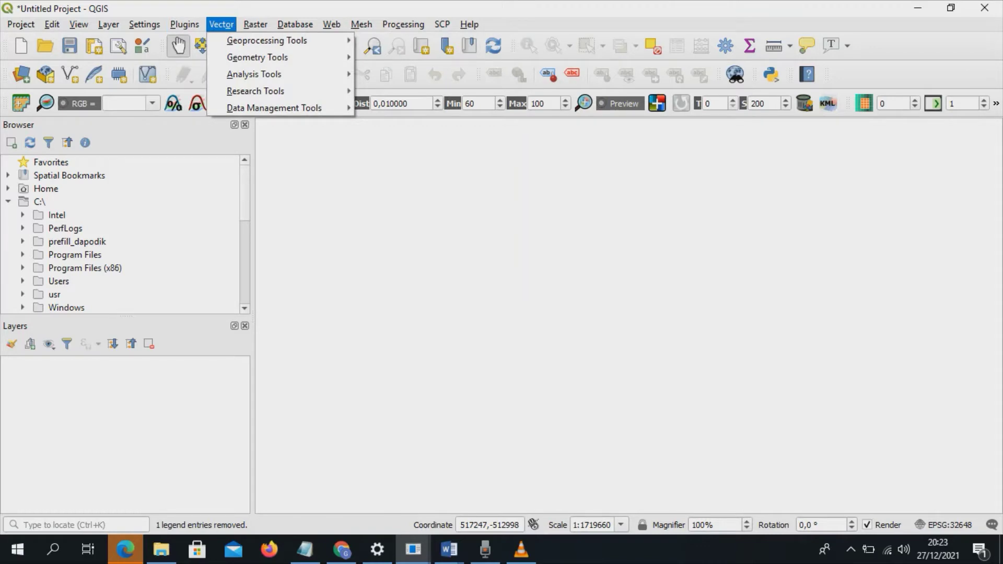
{"action": "mouse_move", "coordinate": [185, 24]}
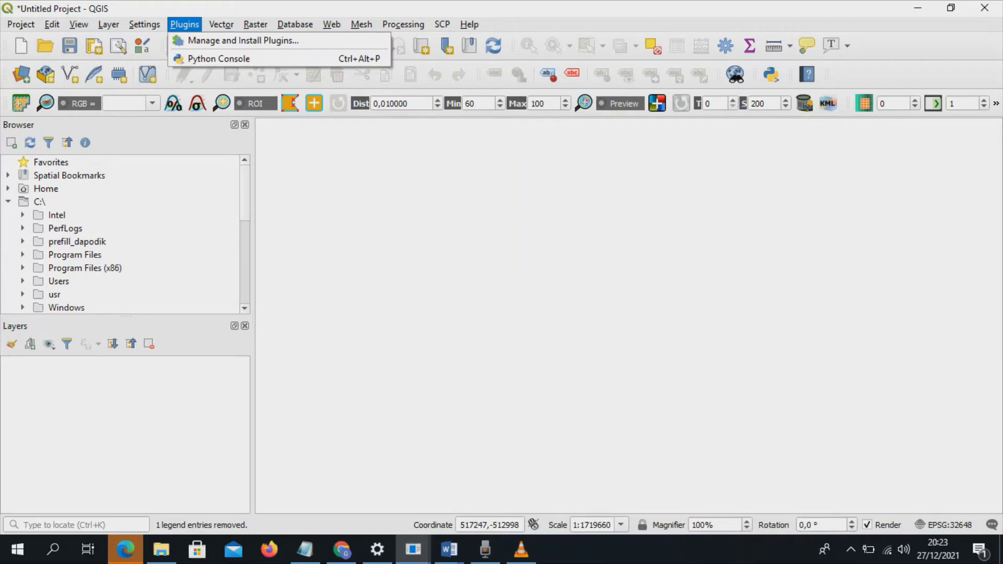
{"action": "mouse_move", "coordinate": [255, 24]}
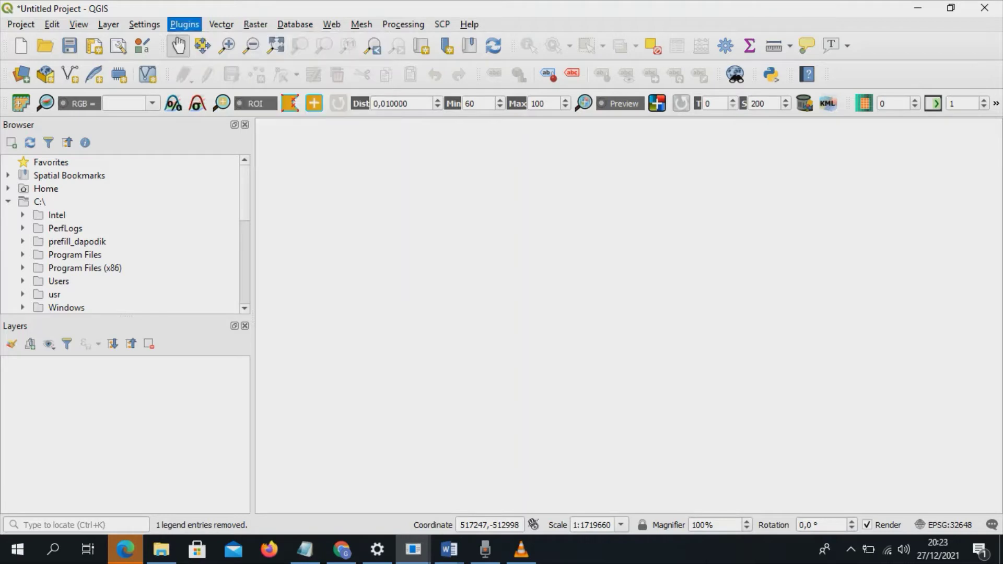
{"action": "mouse_move", "coordinate": [79, 24]}
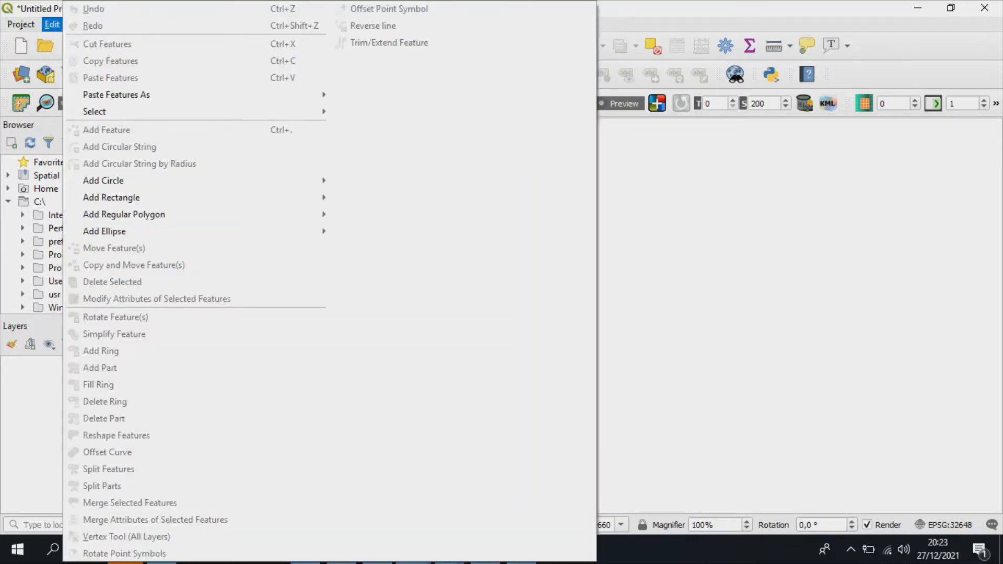
{"action": "key", "text": "Escape"}
Add the raster file B5 from the 564 folder to the project as a layer.
{"action": "left_click", "coordinate": [108, 24]}
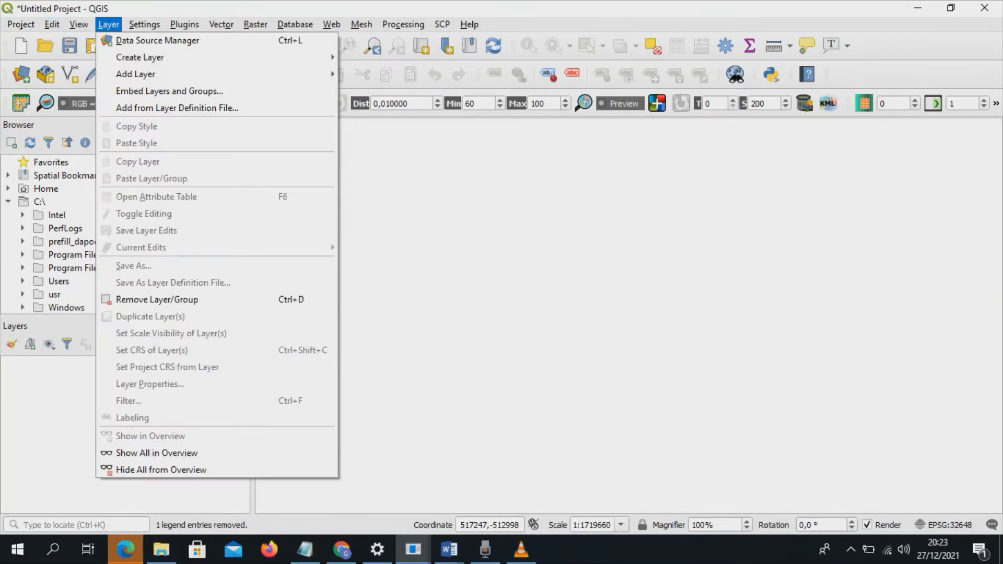
{"action": "mouse_move", "coordinate": [157, 74]}
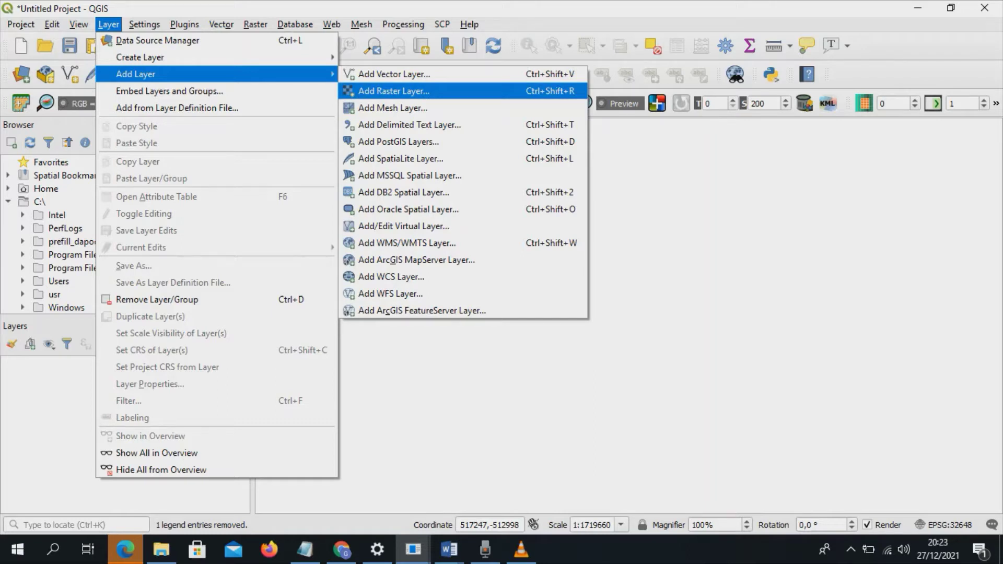
{"action": "key", "text": "Return"}
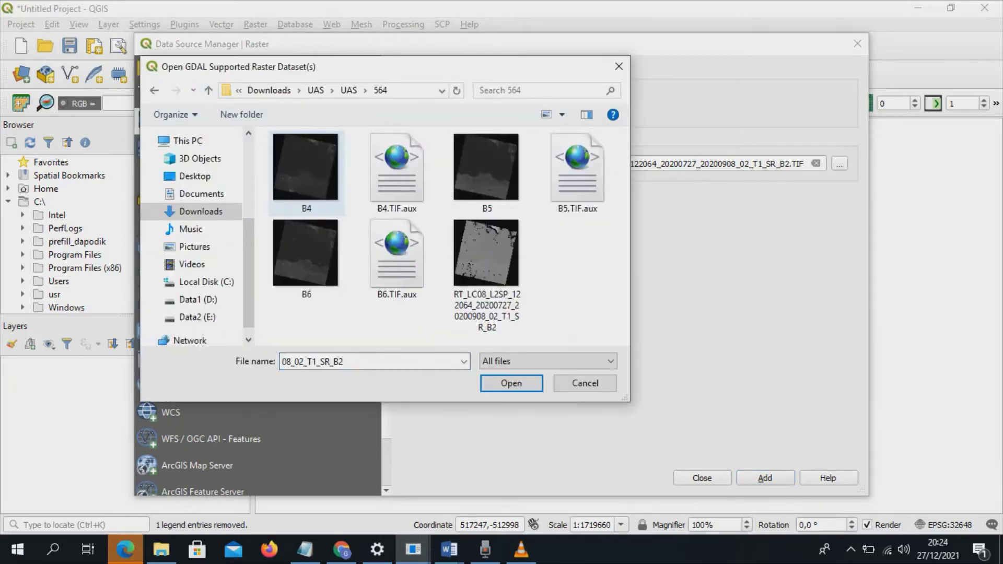
{"action": "left_click", "coordinate": [486, 167]}
{"action": "key", "text": "Return"}
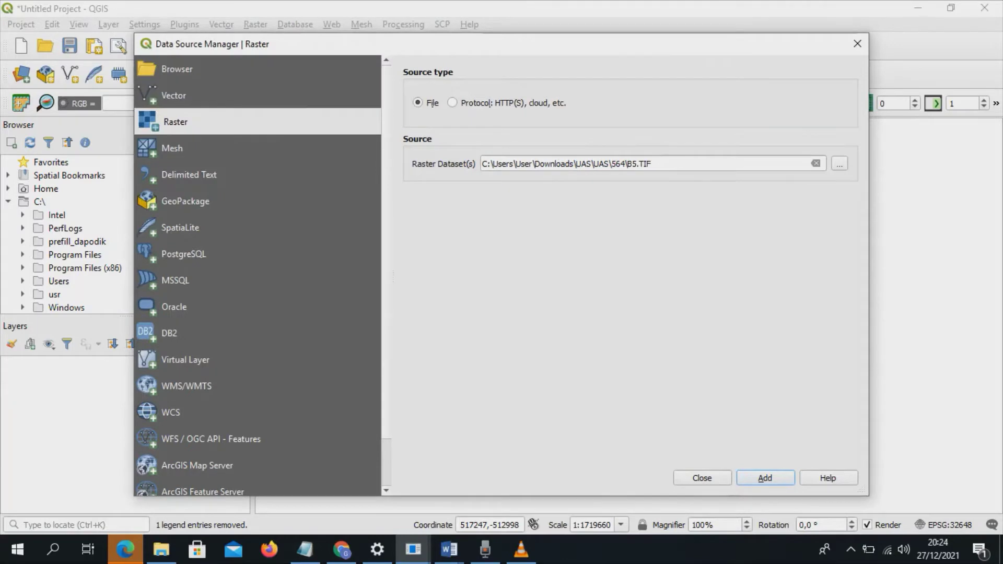
{"action": "key", "text": "Return"}
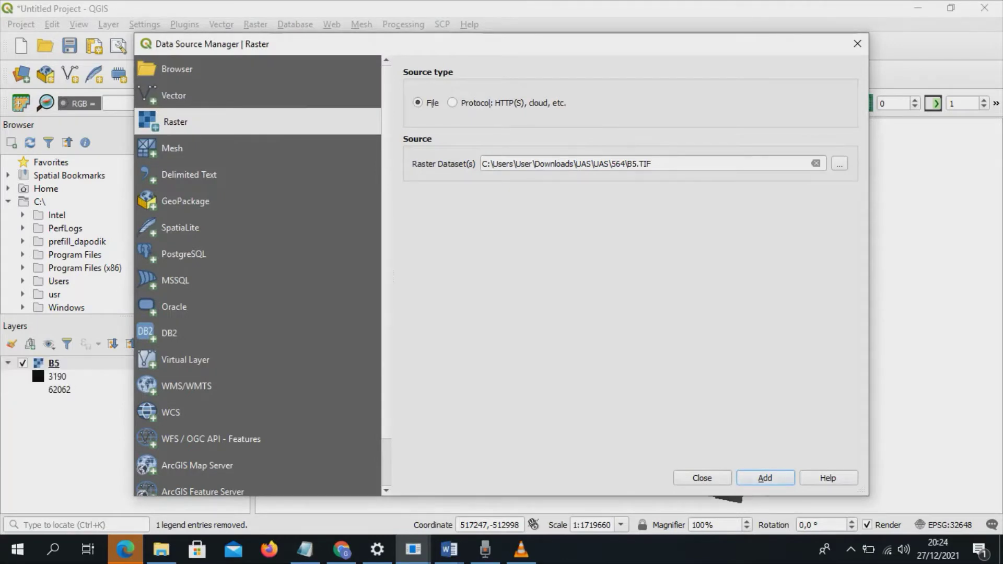
Add the raster file B4 from the same folder as another layer and close the Data Source Manager.
{"action": "left_click", "coordinate": [840, 164]}
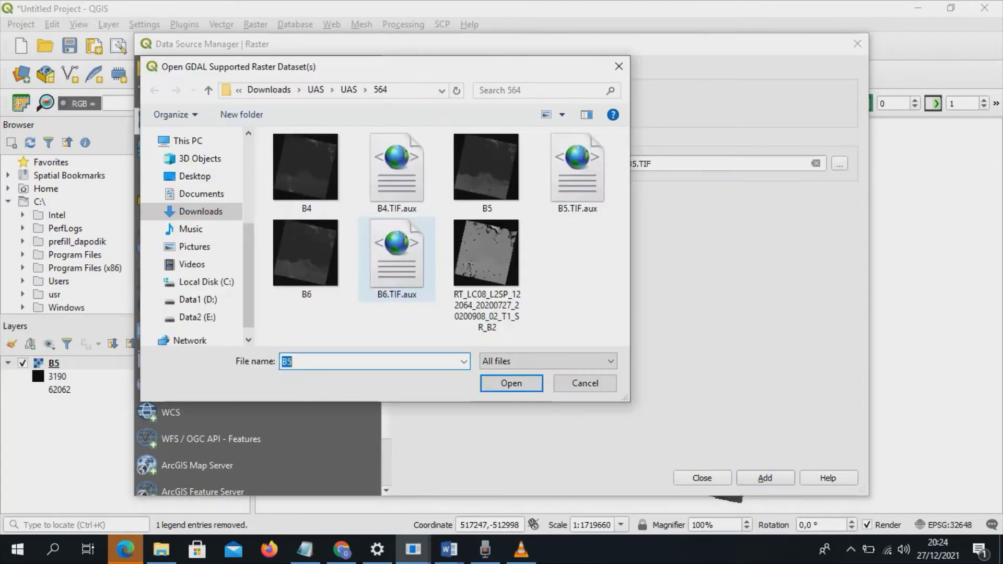
{"action": "left_click", "coordinate": [305, 167]}
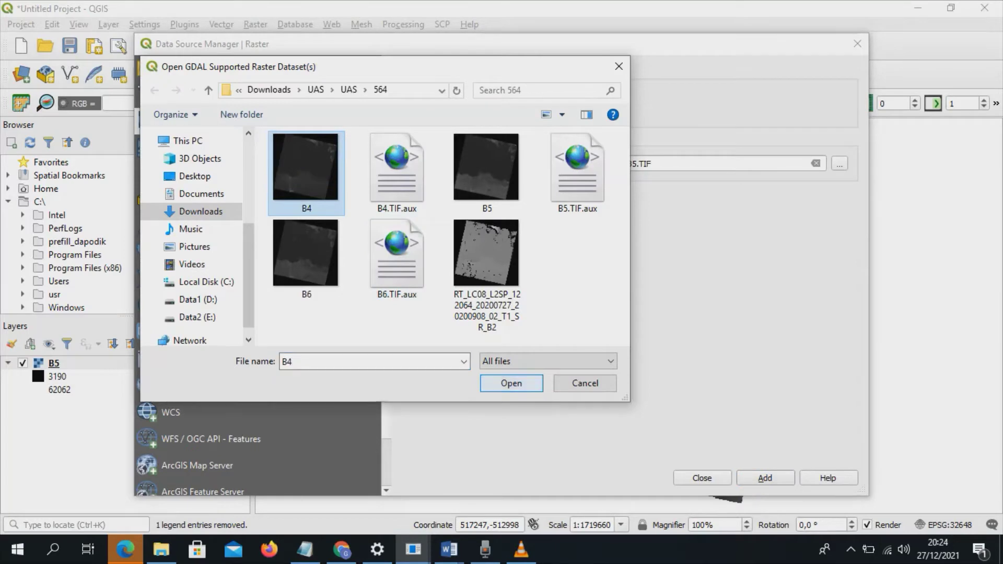
{"action": "left_click", "coordinate": [511, 383]}
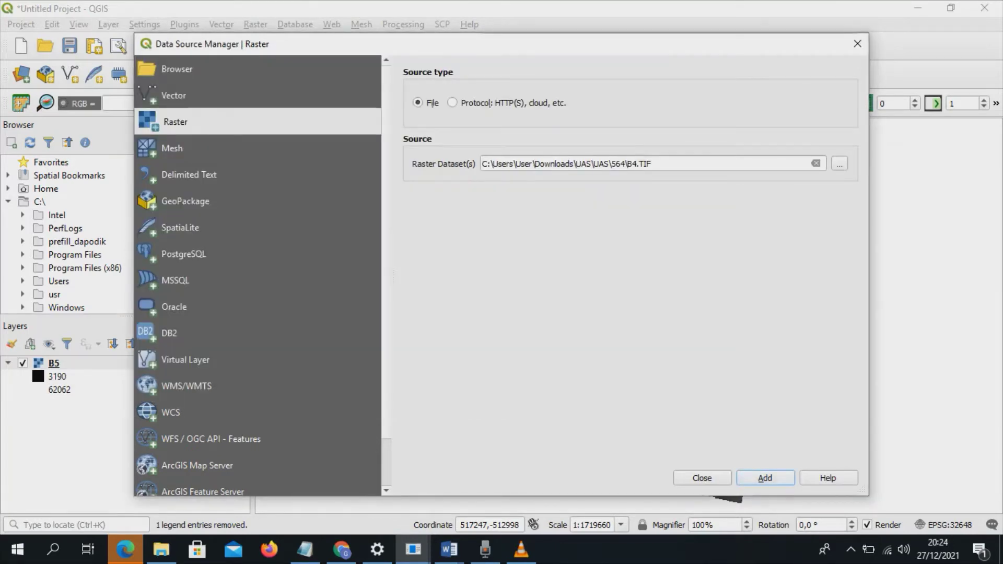
{"action": "left_click", "coordinate": [764, 478]}
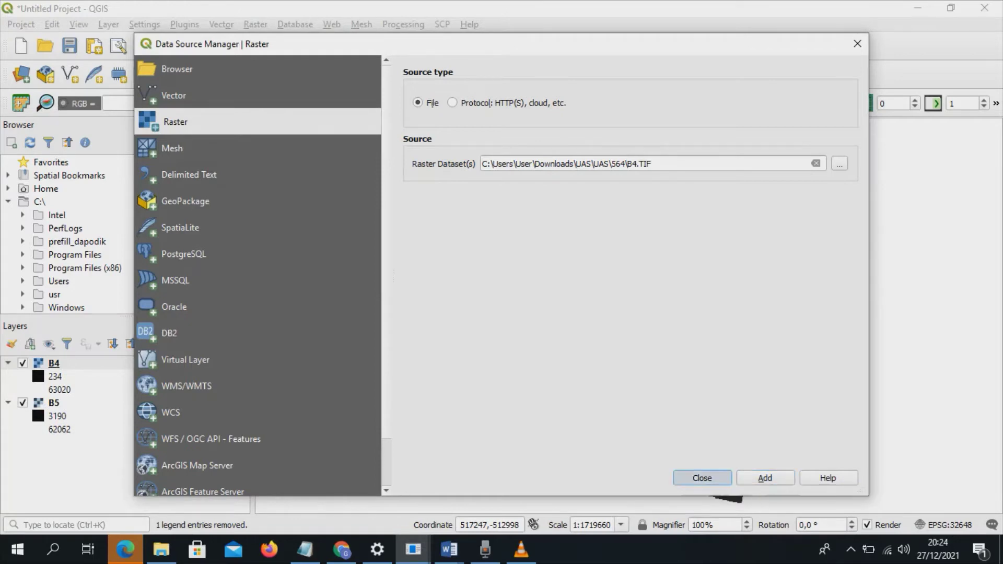
{"action": "key", "text": "Escape"}
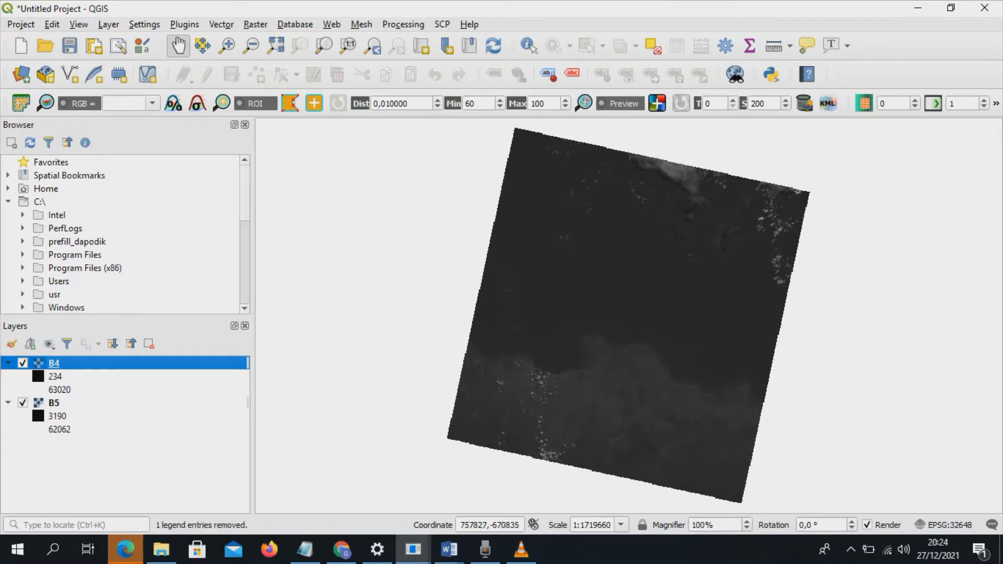
{"action": "left_click_drag", "start_coordinate": [601, 314], "coordinate": [577, 334]}
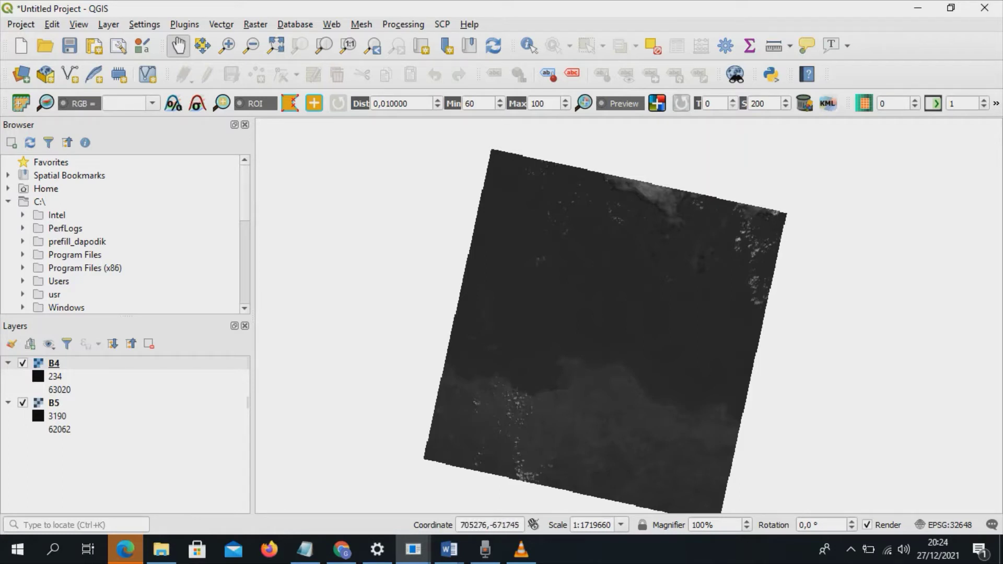
{"action": "left_click_drag", "start_coordinate": [509, 321], "coordinate": [498, 303]}
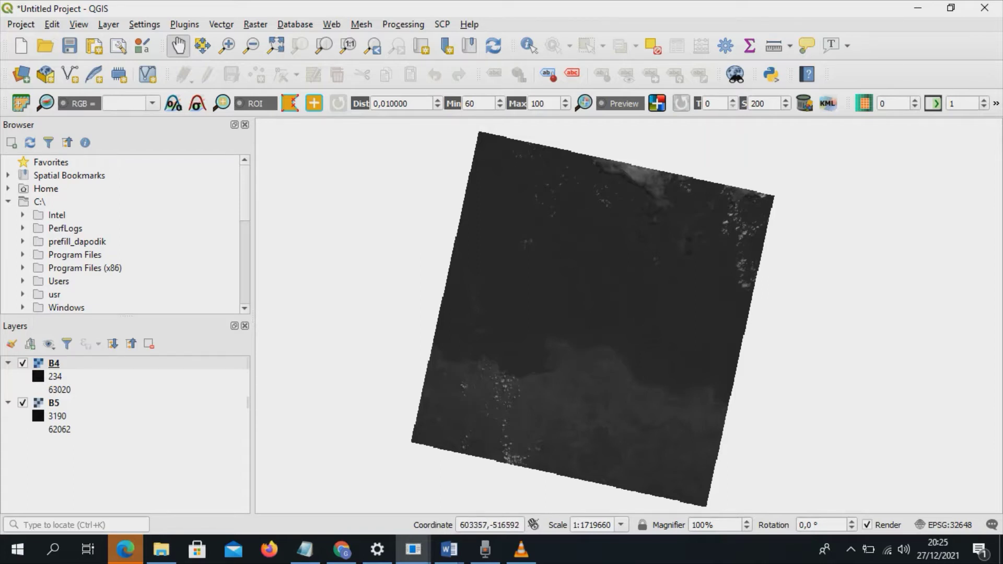
Open the Band calc tool of the Semi-Automatic Classification Plugin and bring its window to the front.
{"action": "key", "text": "alt+c"}
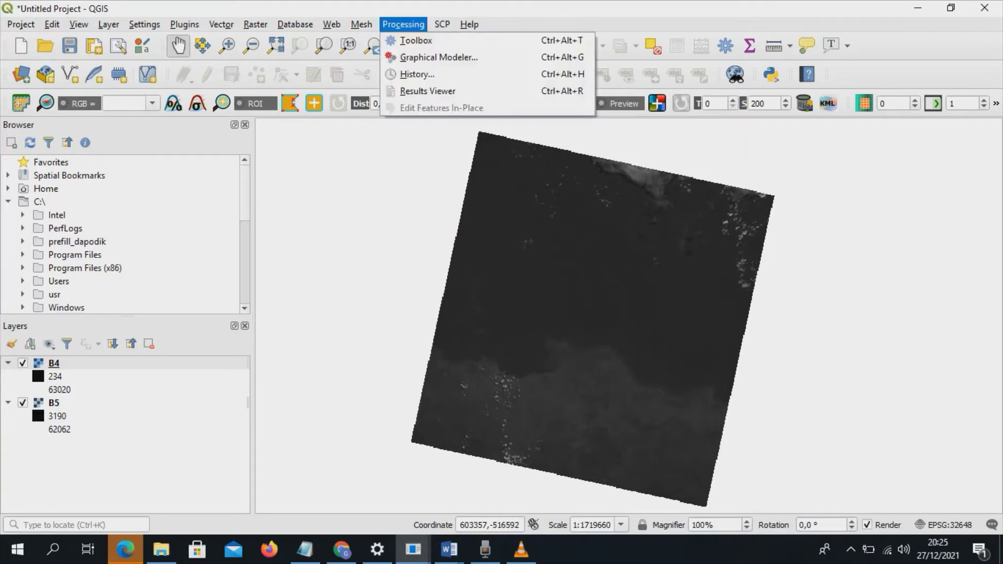
{"action": "key", "text": "Right"}
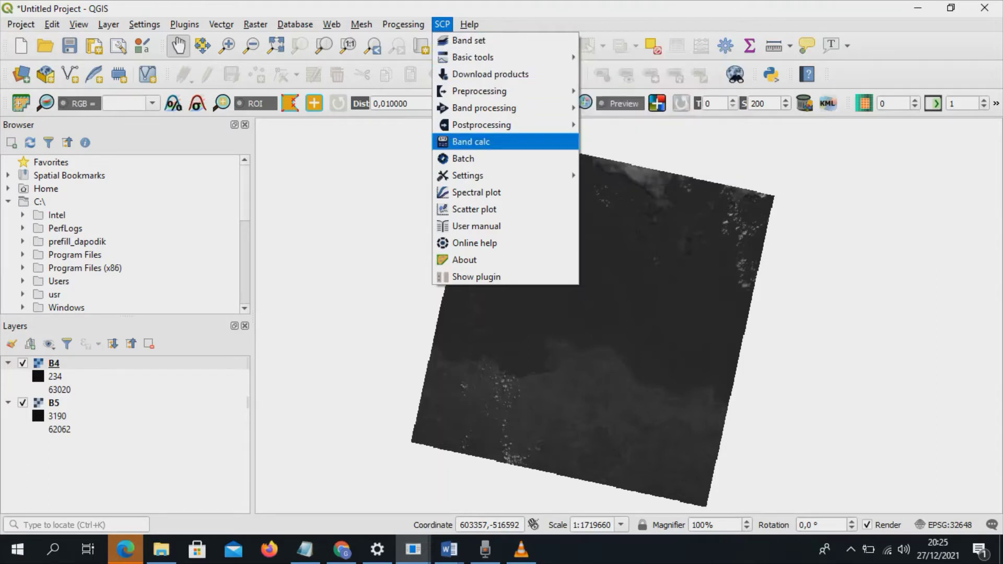
{"action": "key", "text": "Return"}
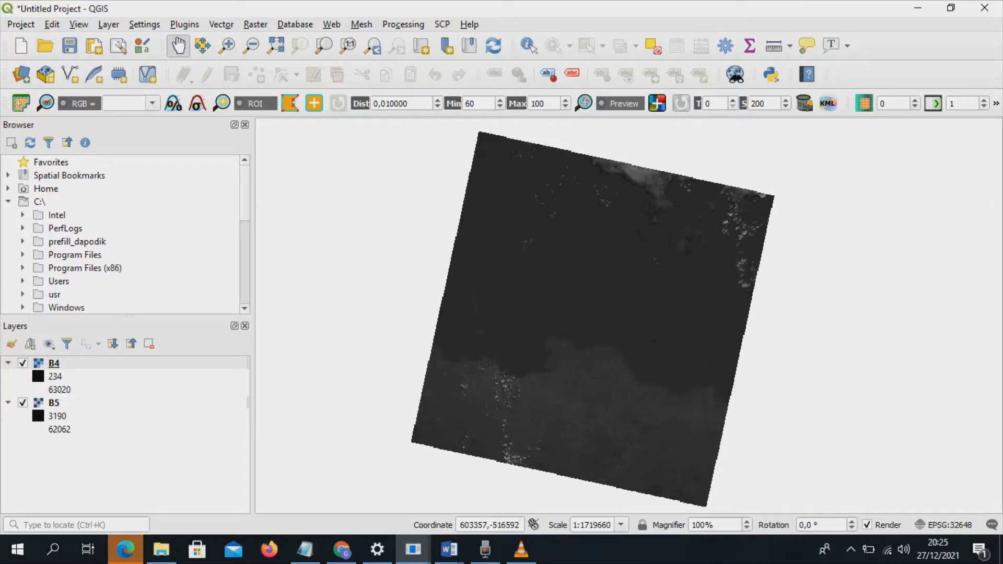
{"action": "left_click", "coordinate": [412, 549]}
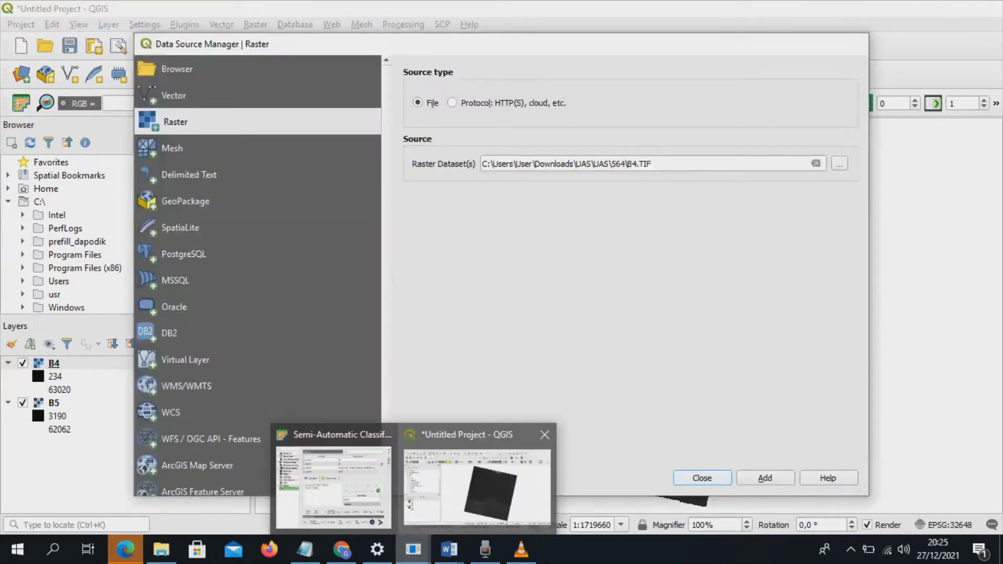
{"action": "left_click", "coordinate": [333, 481]}
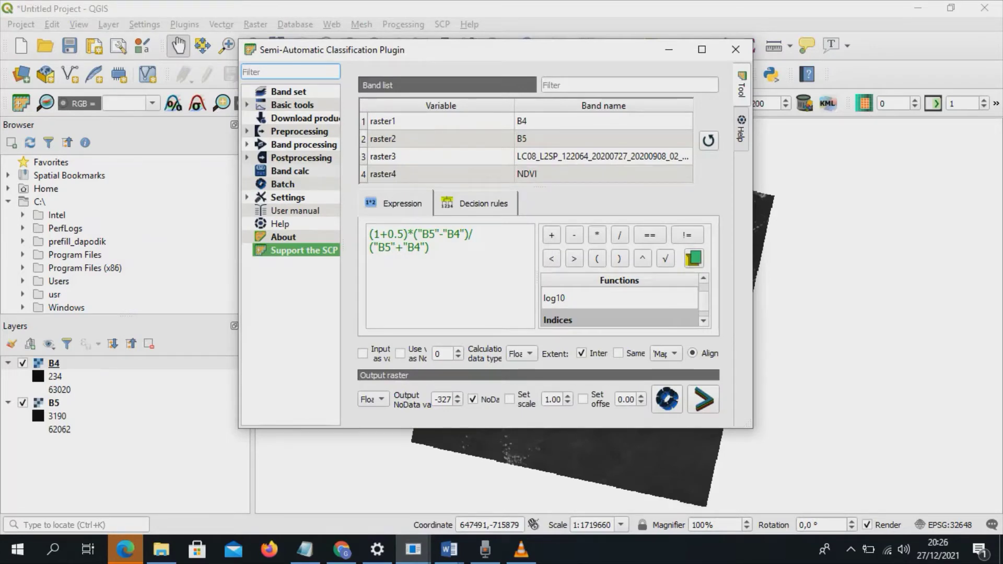
Clear the existing band calculation expression and maximize the plugin window.
{"action": "left_click_drag", "start_coordinate": [370, 233], "coordinate": [440, 247]}
{"action": "key", "text": "Delete"}
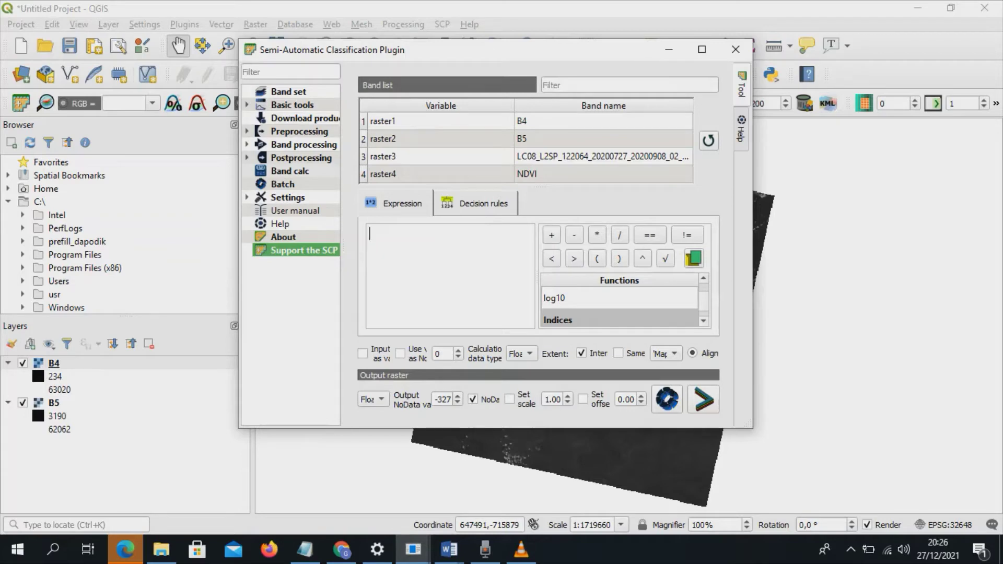
{"action": "left_click", "coordinate": [701, 49]}
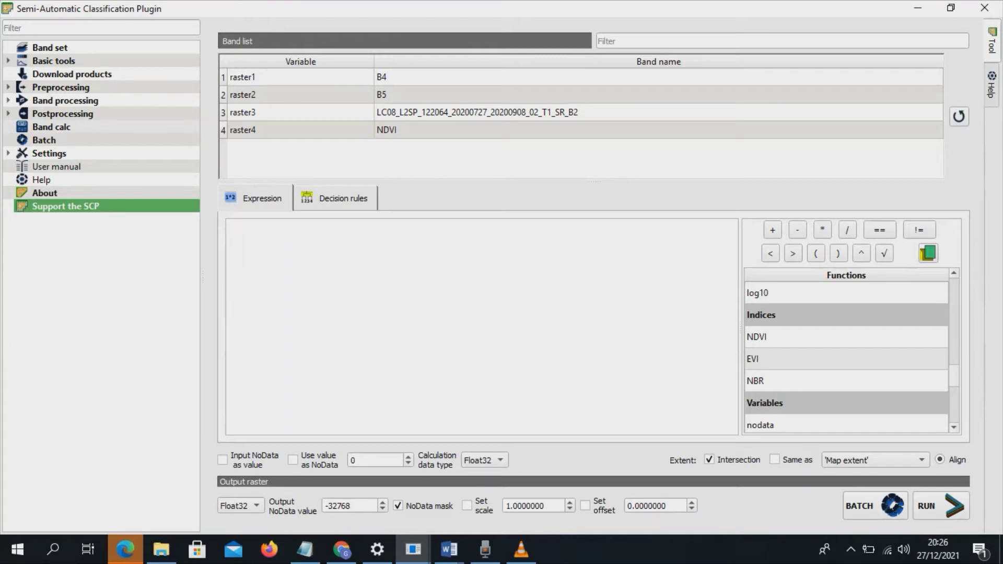
Insert the predefined NDVI index formula into the expression and refresh the band list.
{"action": "left_click", "coordinate": [847, 336]}
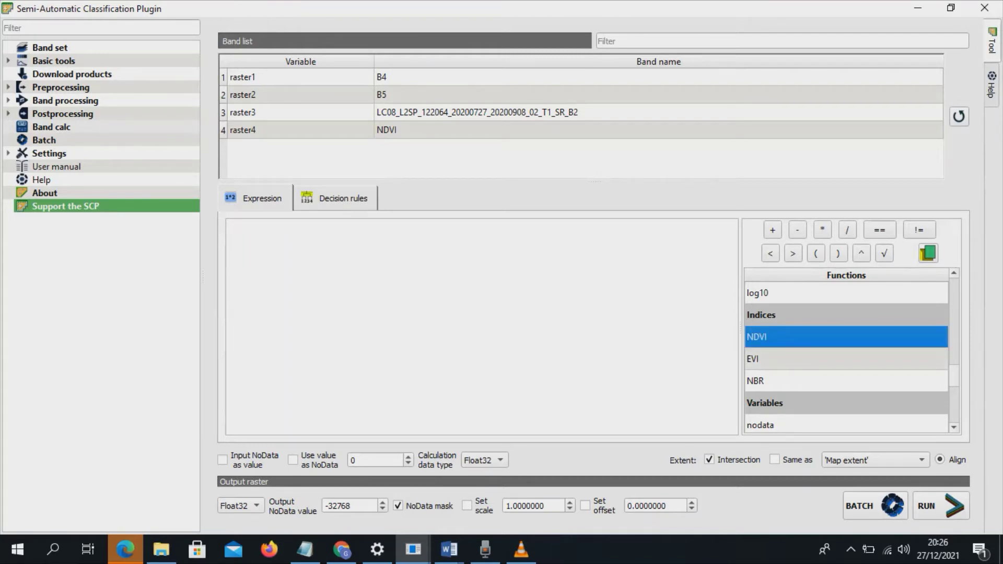
{"action": "double_click", "coordinate": [847, 337]}
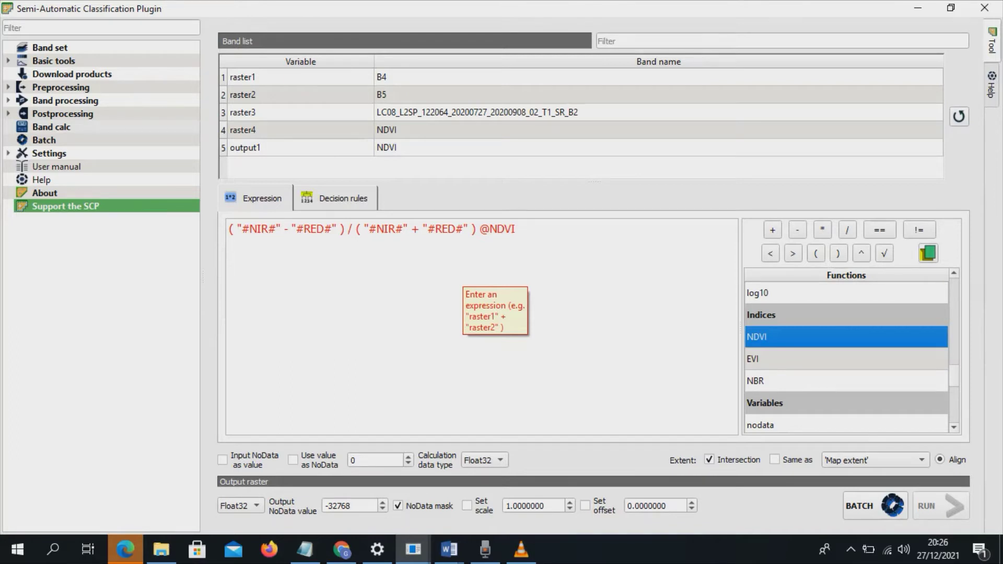
{"action": "left_click", "coordinate": [958, 116]}
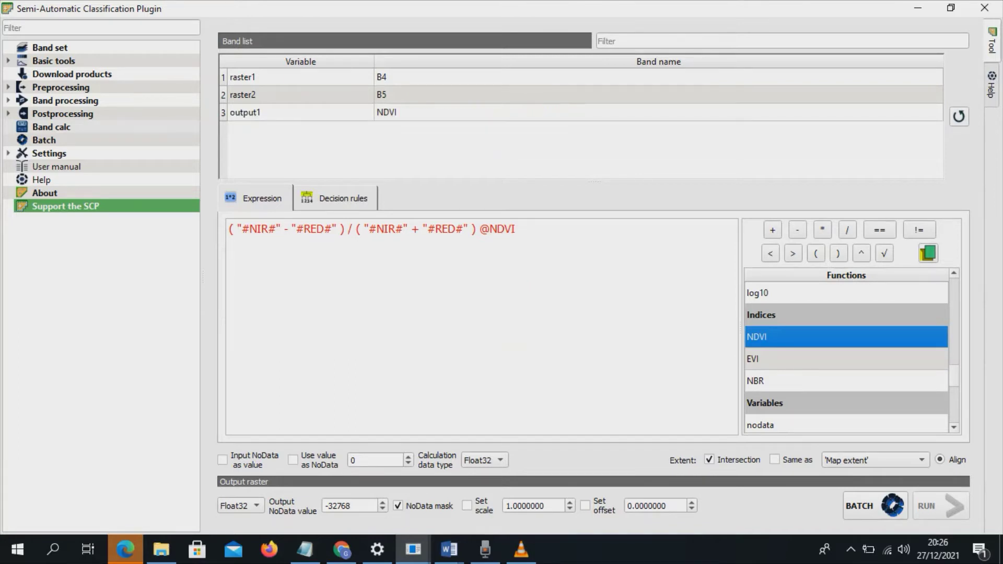
Replace the NDVI formula's placeholders, using "B5" for both #NIR# and "B4" for both #RED# entries.
{"action": "left_click_drag", "start_coordinate": [233, 229], "coordinate": [280, 229]}
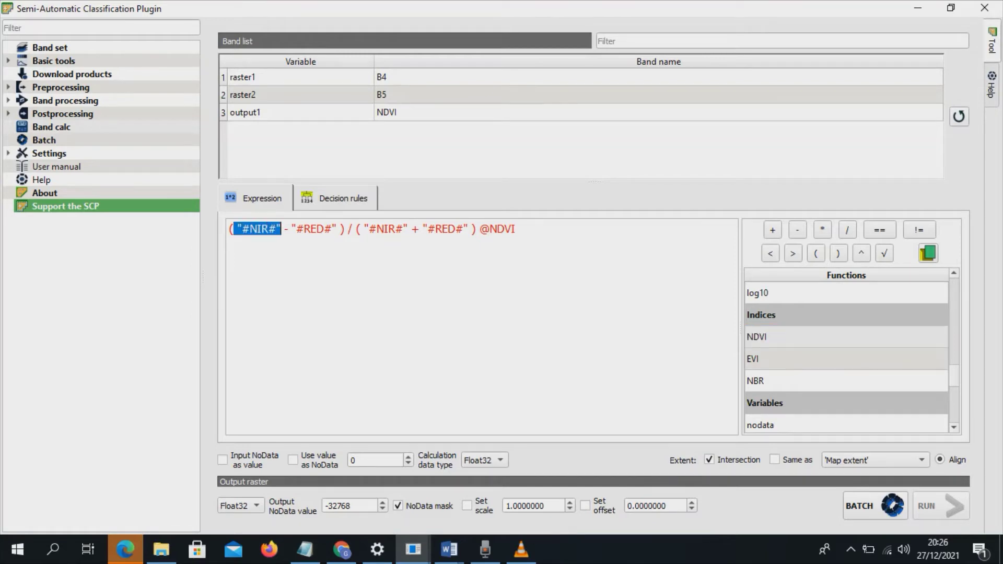
{"action": "double_click", "coordinate": [381, 95]}
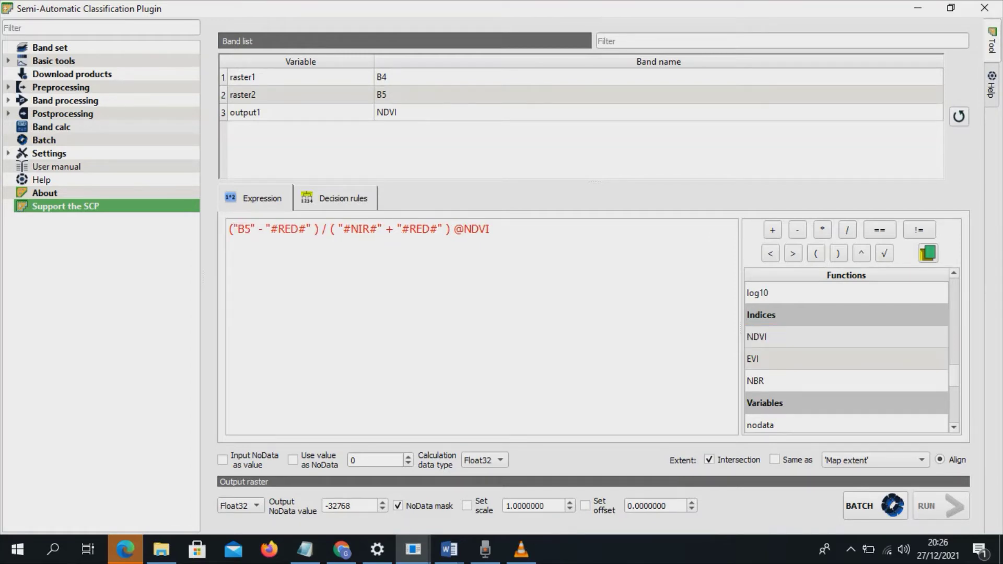
{"action": "left_click_drag", "start_coordinate": [266, 229], "coordinate": [311, 229]}
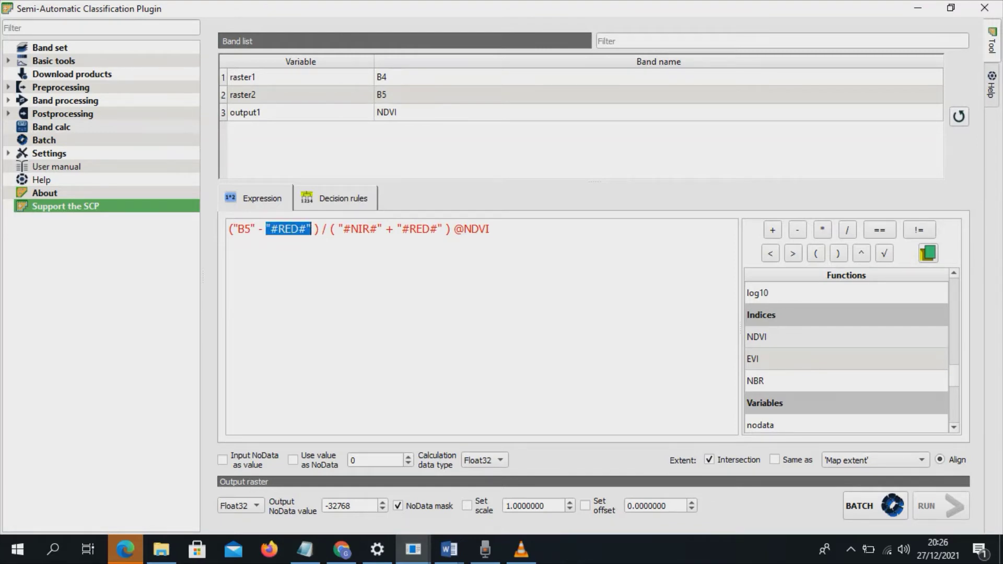
{"action": "type", "text": "\"B4\""}
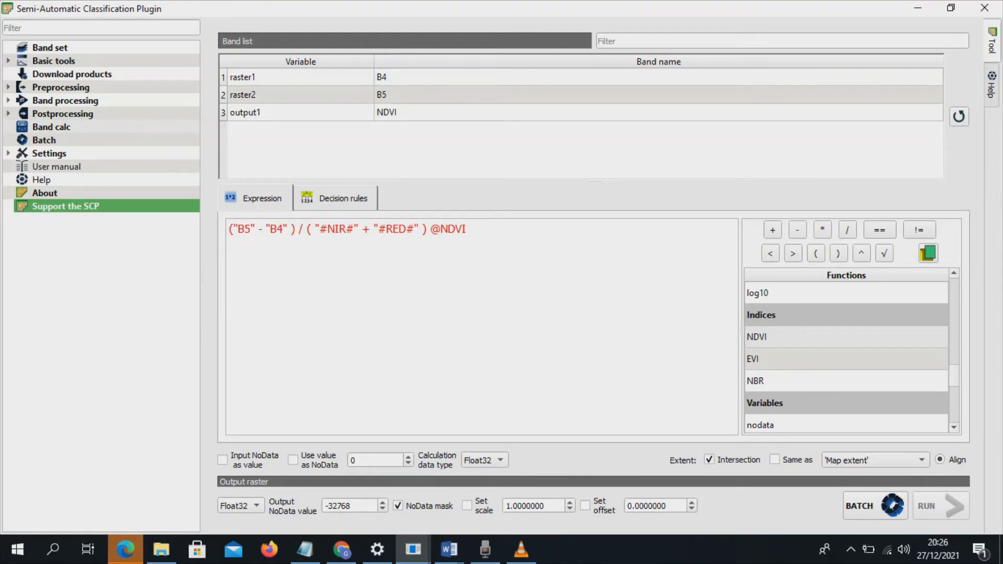
{"action": "left_click_drag", "start_coordinate": [315, 228], "coordinate": [396, 229]}
{"action": "type", "text": "\"B5\" - "}
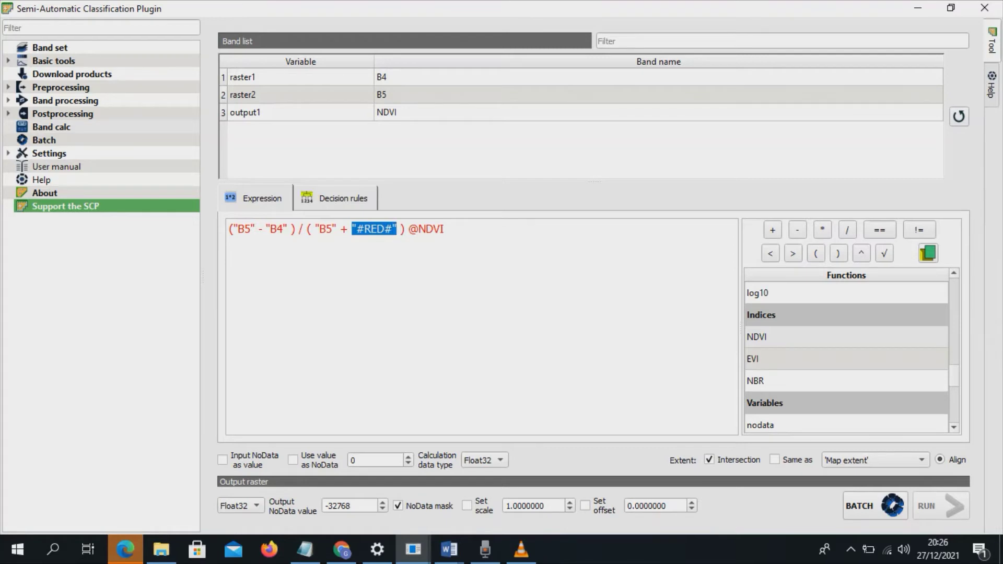
{"action": "type", "text": "\"B4\""}
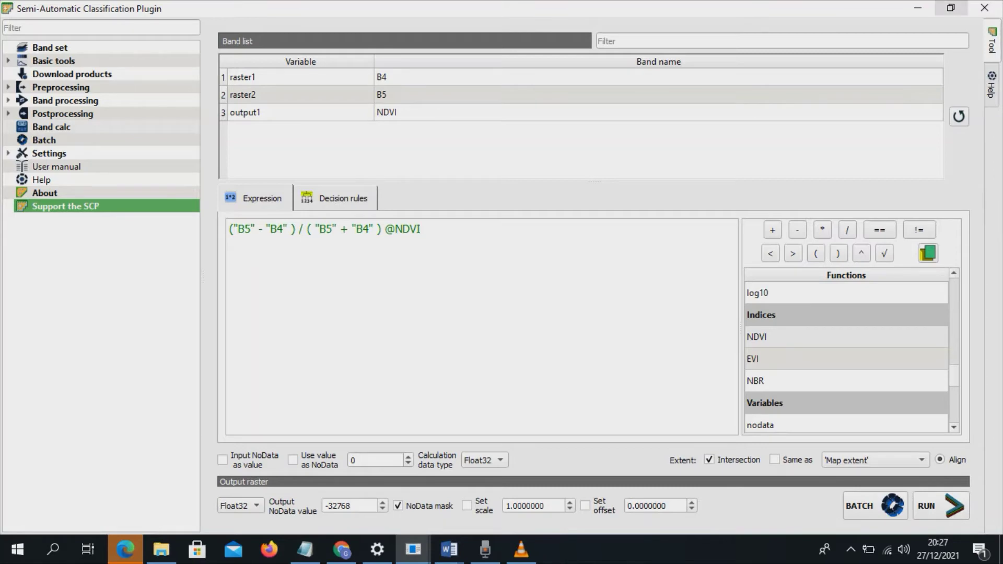
Run the NDVI calculation, creating a new folder named "hasil" inside the UAS folder and selecting it as the output directory.
{"action": "left_click", "coordinate": [951, 8]}
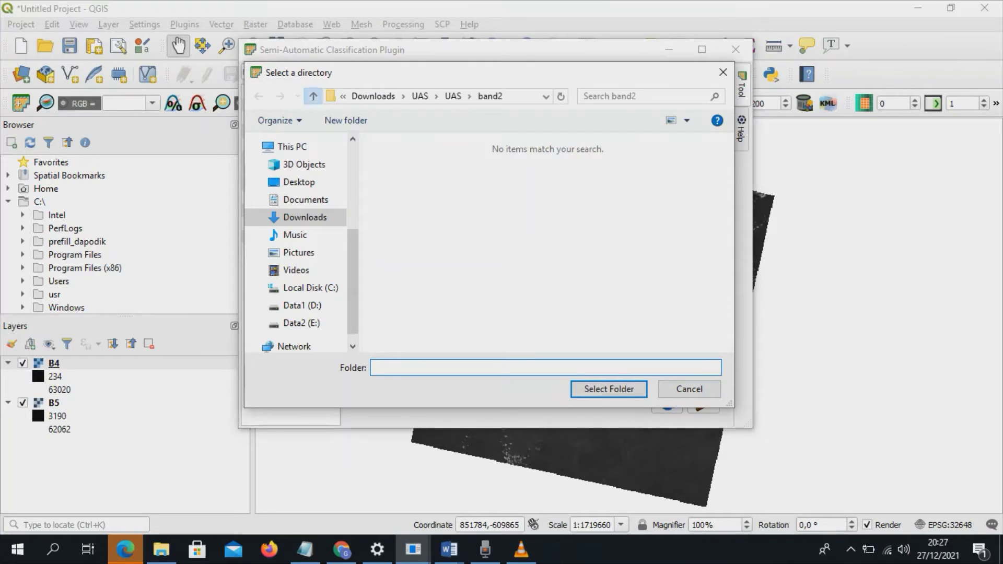
{"action": "left_click", "coordinate": [313, 96]}
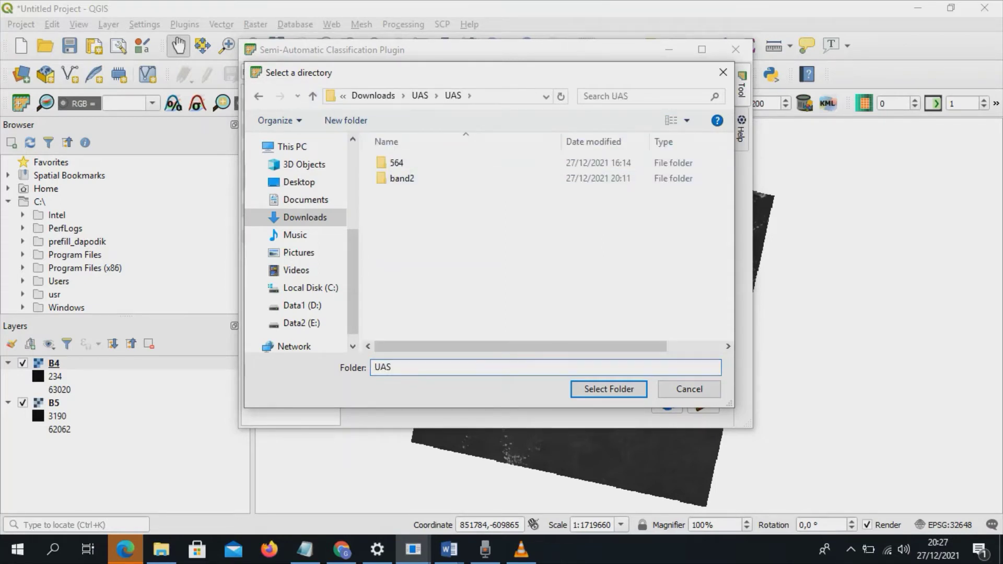
{"action": "right_click", "coordinate": [431, 238]}
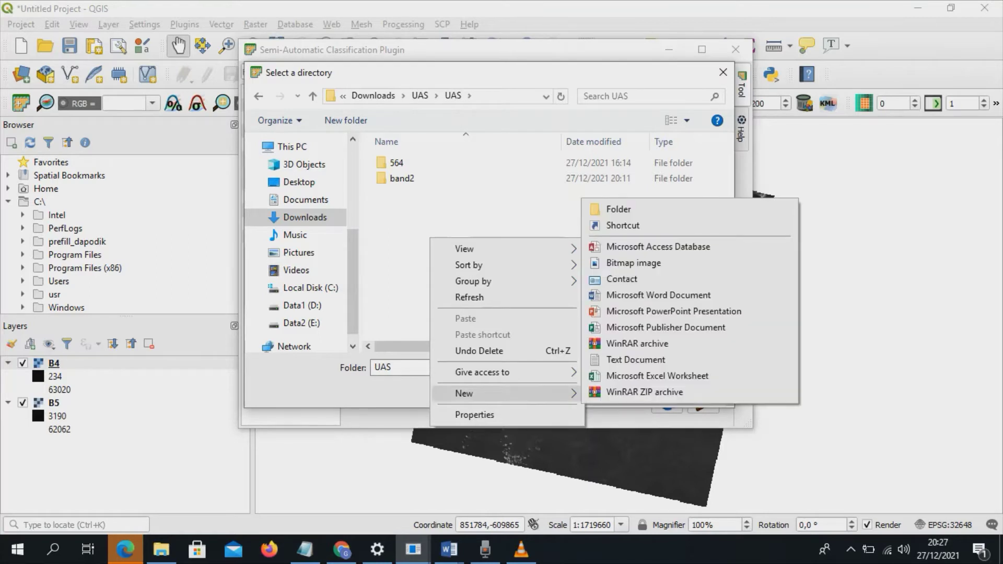
{"action": "left_click", "coordinate": [619, 209]}
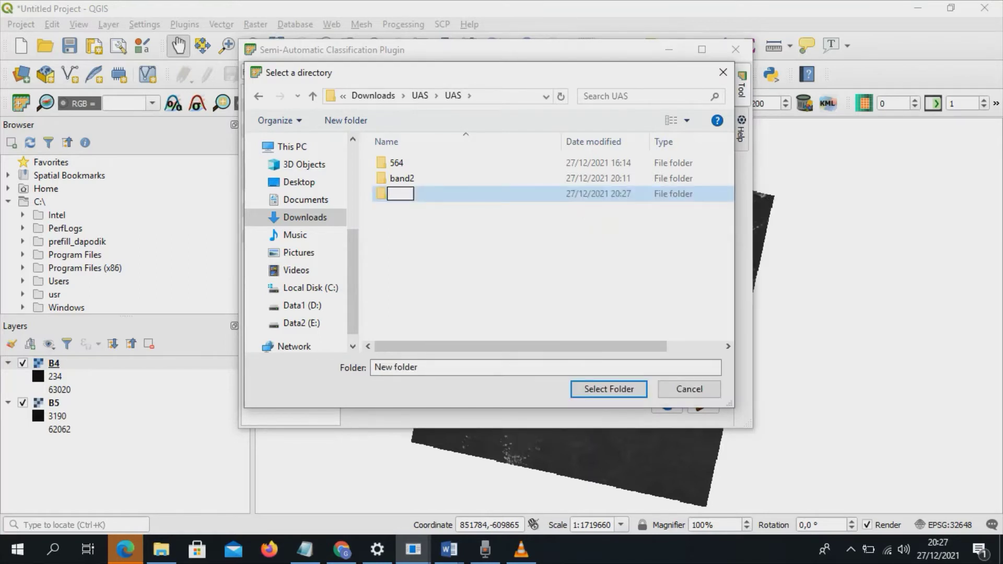
{"action": "type", "text": "hasu"}
{"action": "key", "text": "BackSpace"}
{"action": "type", "text": "il"}
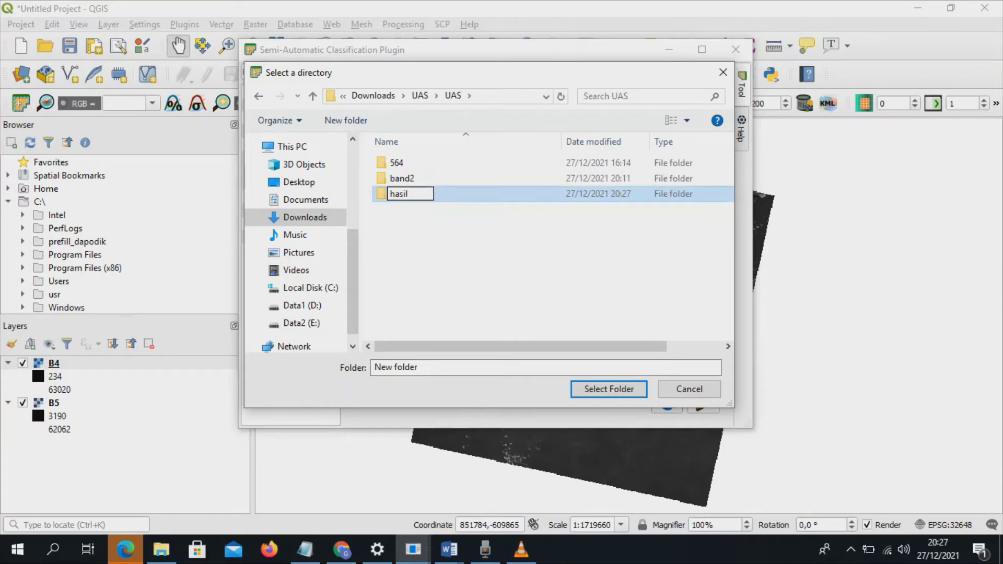
{"action": "key", "text": "Return"}
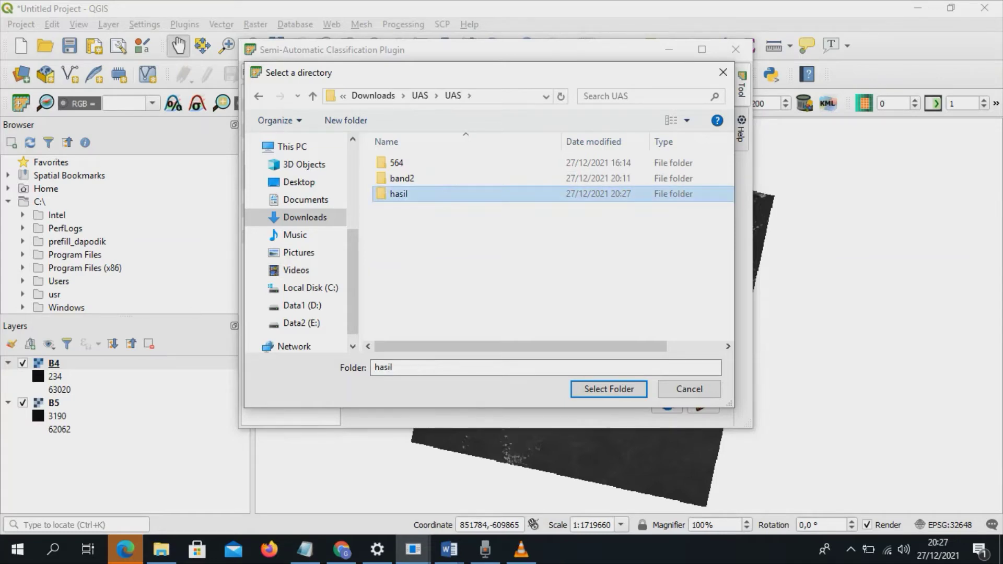
{"action": "key", "text": "Return"}
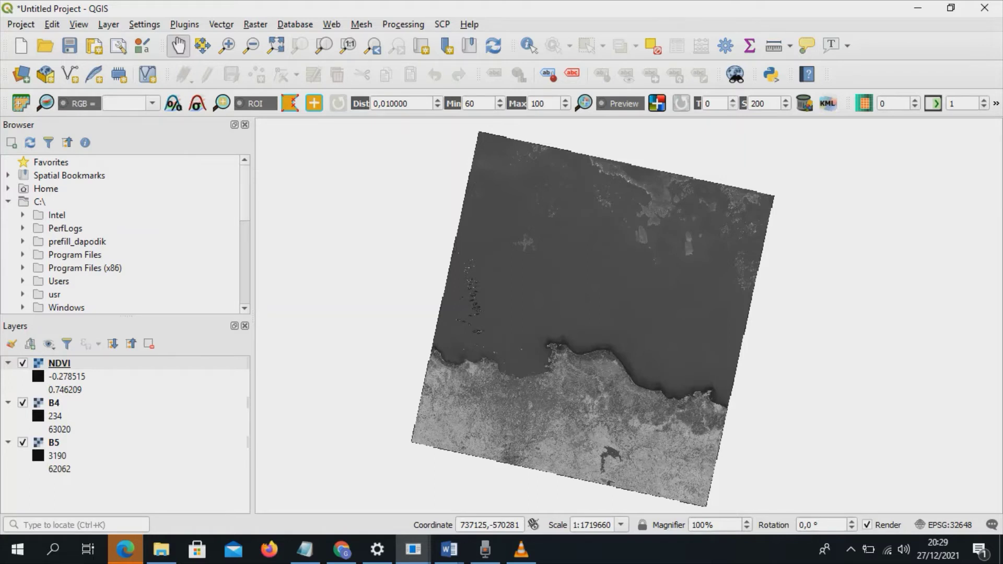
Reopen the Band calc tool of the Semi-Automatic Classification Plugin and bring its window in front of the map.
{"action": "mouse_move", "coordinate": [523, 314]}
{"action": "left_mouse_down"}
{"action": "mouse_move", "coordinate": [502, 292]}
{"action": "mouse_move", "coordinate": [508, 310]}
{"action": "left_mouse_up"}
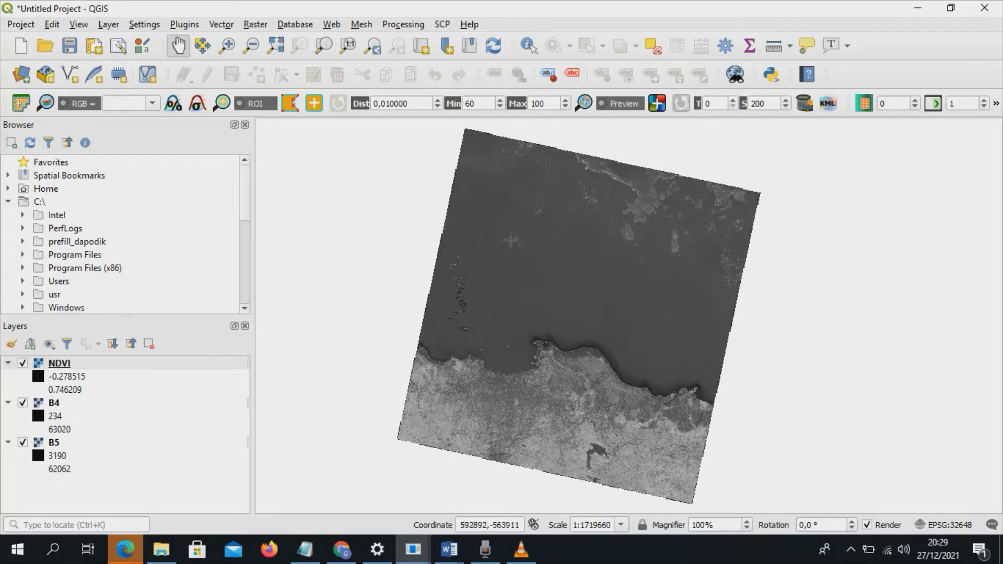
{"action": "key", "text": "alt+c"}
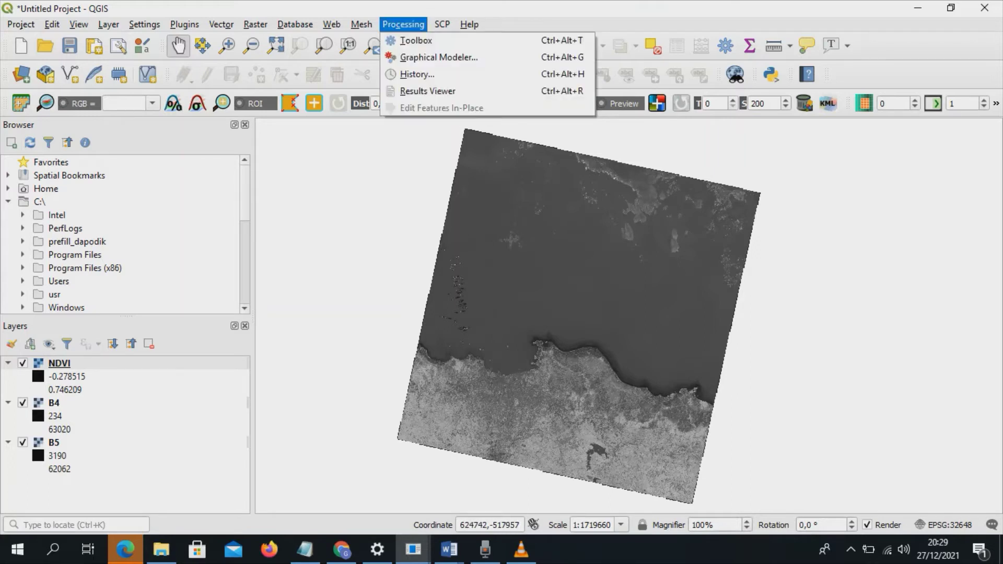
{"action": "key", "text": "Right"}
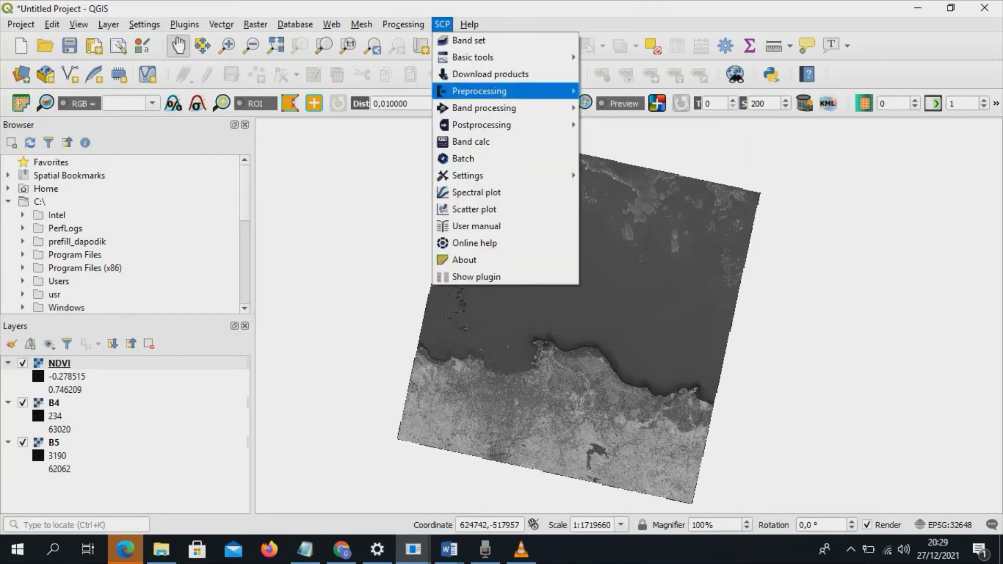
{"action": "key", "text": "Return"}
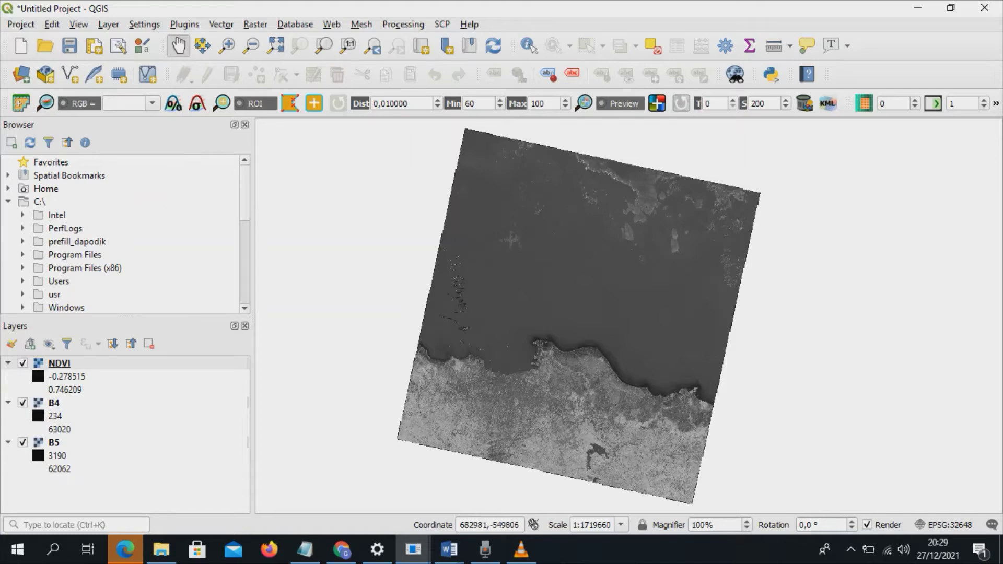
{"action": "mouse_move", "coordinate": [413, 549]}
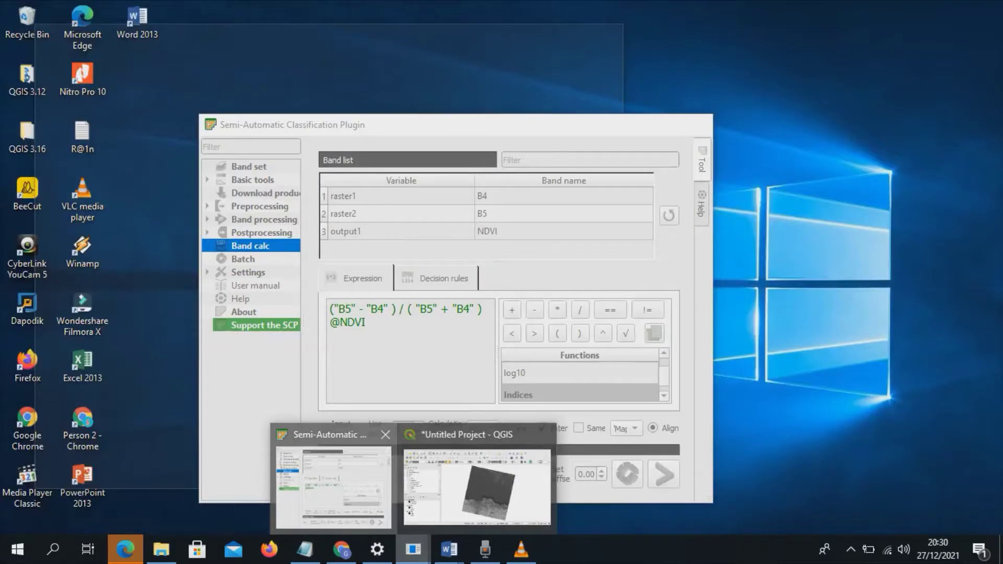
{"action": "left_click", "coordinate": [332, 493]}
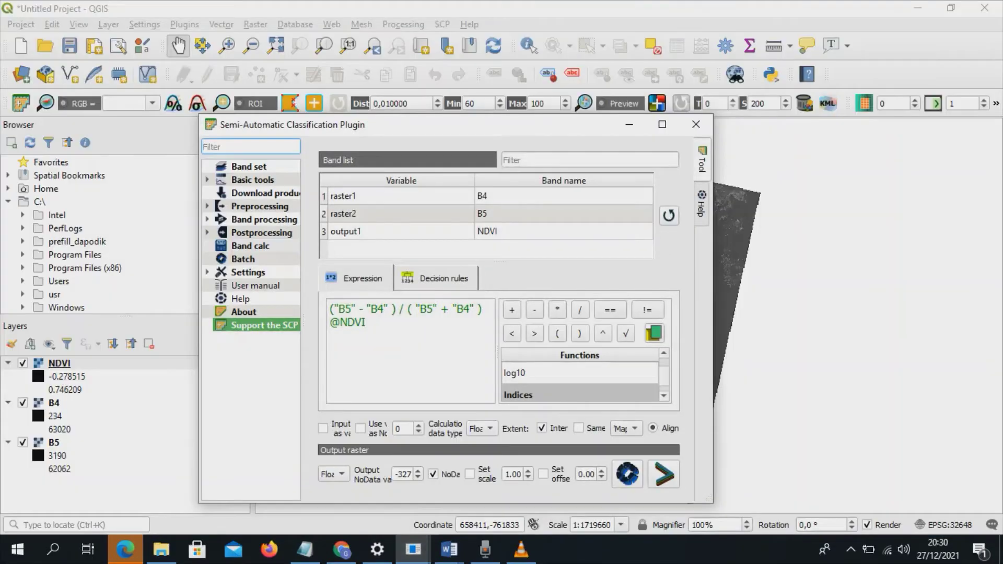
Clear the NDVI formula from the band calculation expression and maximize the plugin window.
{"action": "left_click_drag", "start_coordinate": [367, 323], "coordinate": [330, 309]}
{"action": "key", "text": "BackSpace"}
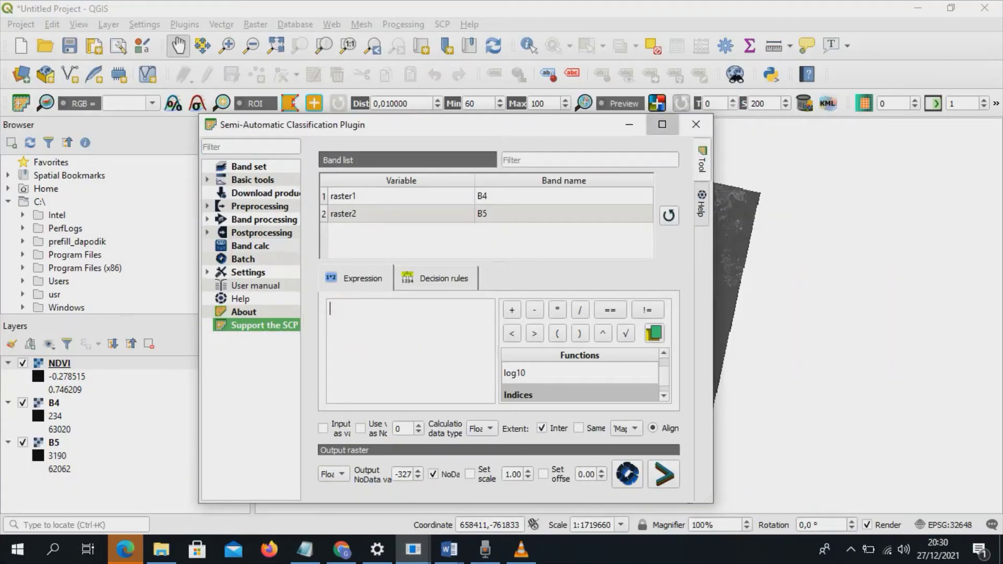
{"action": "left_click", "coordinate": [662, 124]}
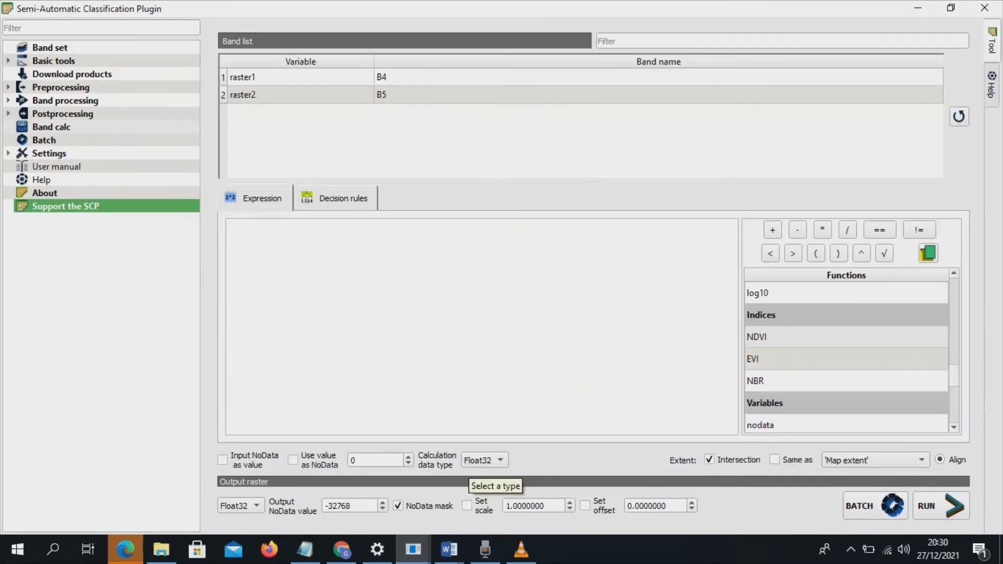
Copy the SAVI formula (1+0.5)*(band5-band4)/(band5+band4) from the SAVI file in Notepad and paste it into the empty Band calc expression.
{"action": "key", "text": "alt+Tab"}
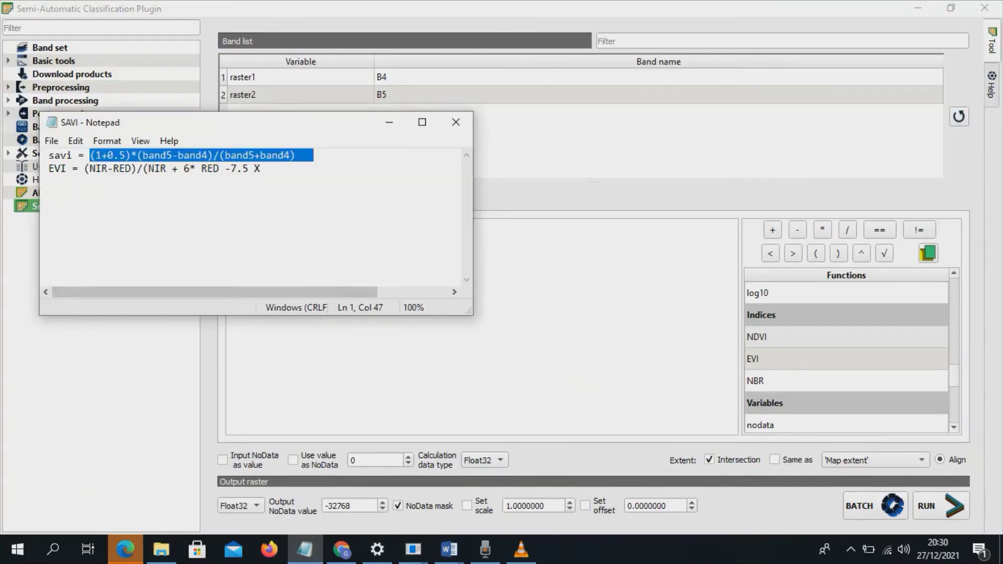
{"action": "left_click", "coordinate": [331, 169]}
{"action": "key", "text": "Up"}
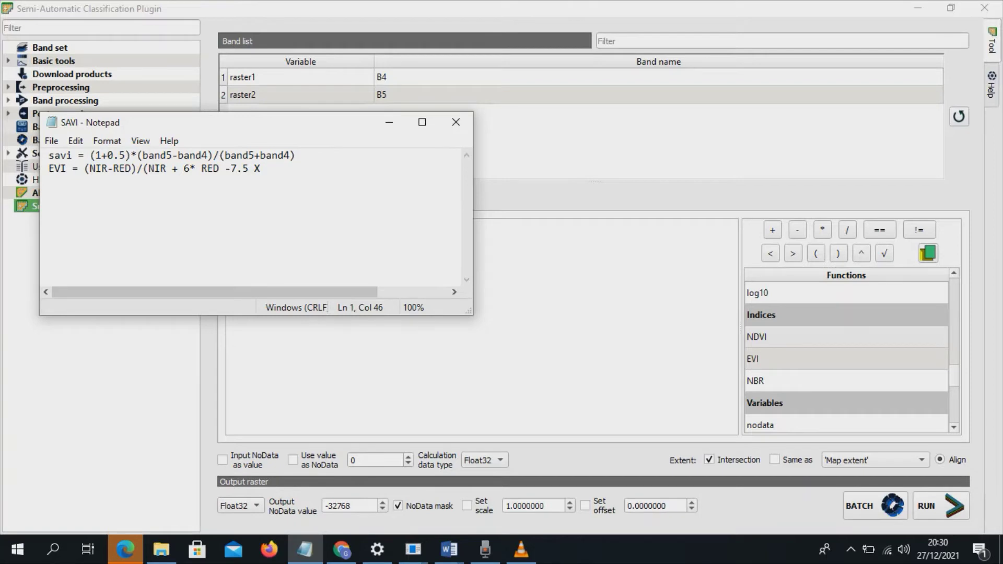
{"action": "left_click_drag", "start_coordinate": [89, 155], "coordinate": [312, 156]}
{"action": "key", "text": "ctrl+c"}
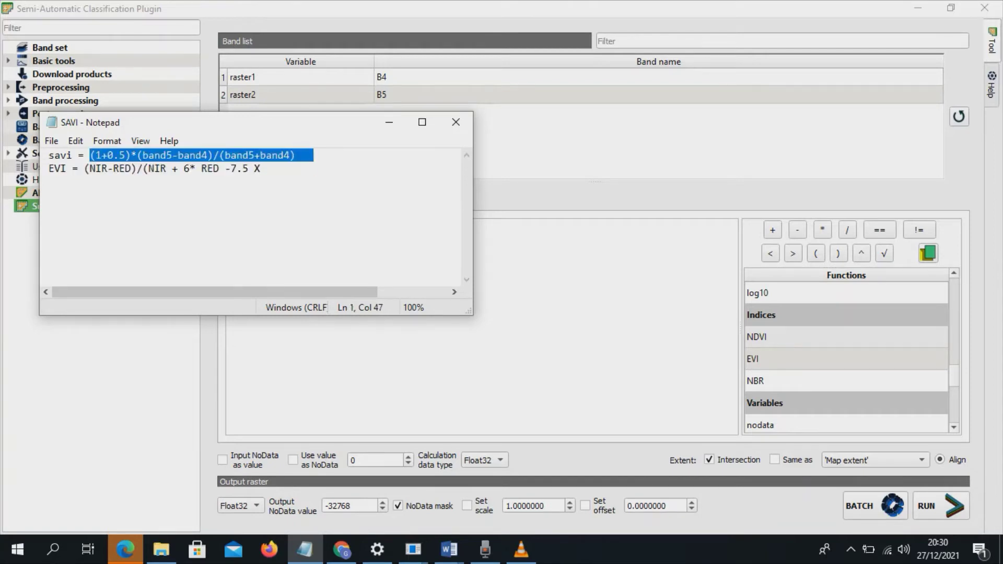
{"action": "key", "text": "alt+Tab"}
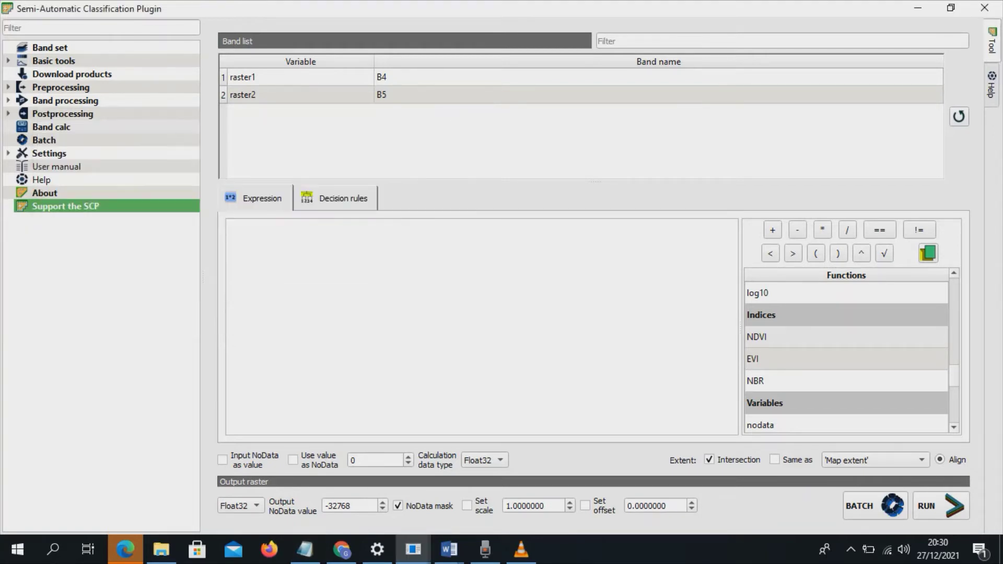
{"action": "key", "text": "ctrl+v"}
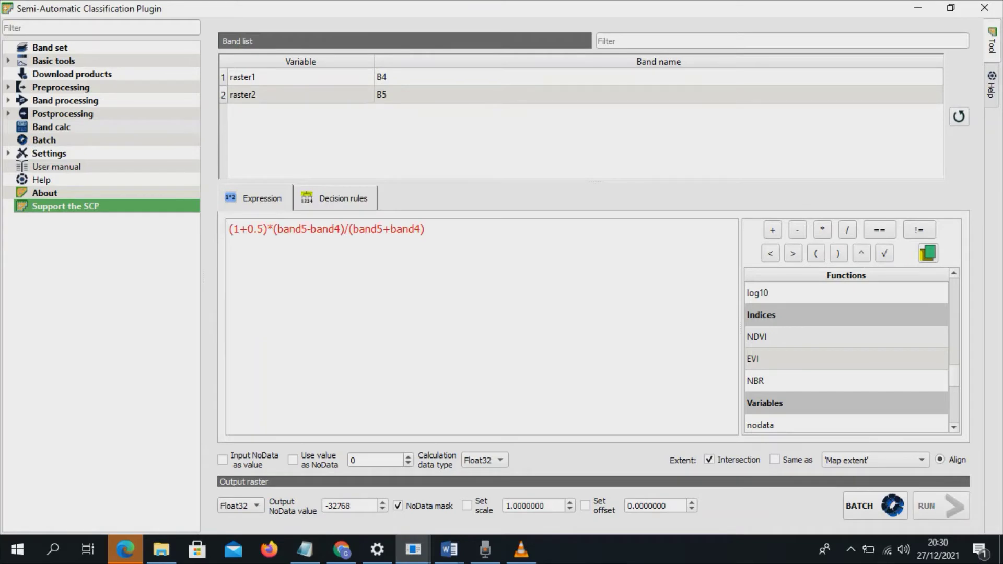
Replace the SAVI formula's band placeholders, using "B5" for both band5 and "B4" for both band4 entries.
{"action": "left_click_drag", "start_coordinate": [308, 229], "coordinate": [277, 229]}
{"action": "double_click", "coordinate": [381, 94]}
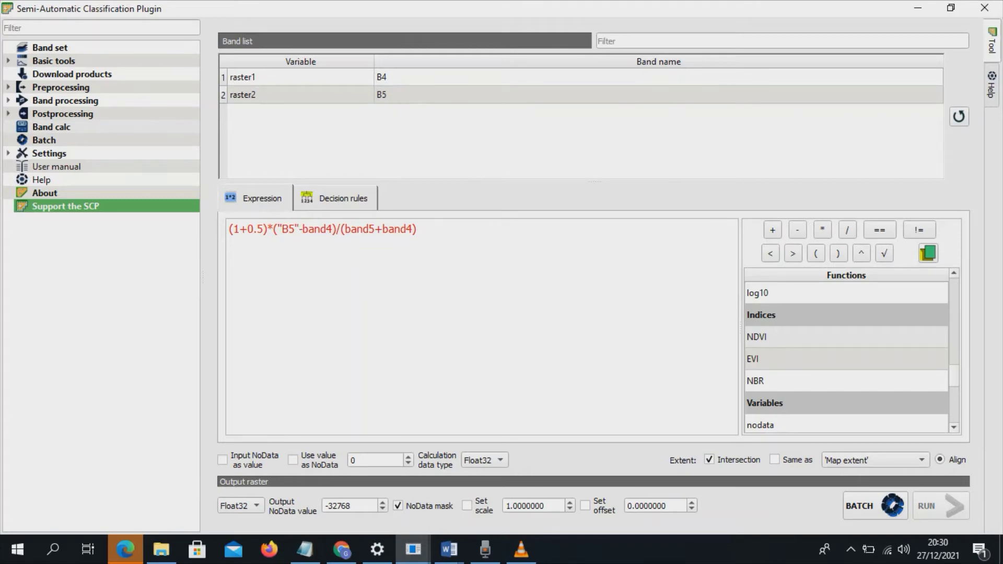
{"action": "left_click_drag", "start_coordinate": [303, 229], "coordinate": [333, 229]}
{"action": "type", "text": "\"B4\""}
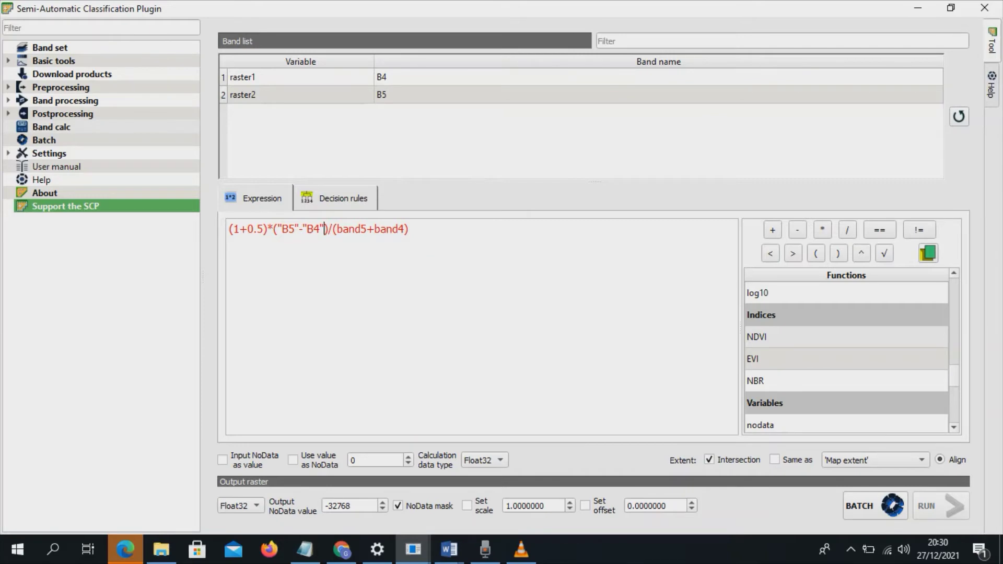
{"action": "left_click_drag", "start_coordinate": [337, 228], "coordinate": [367, 229]}
{"action": "type", "text": "\"B5\""}
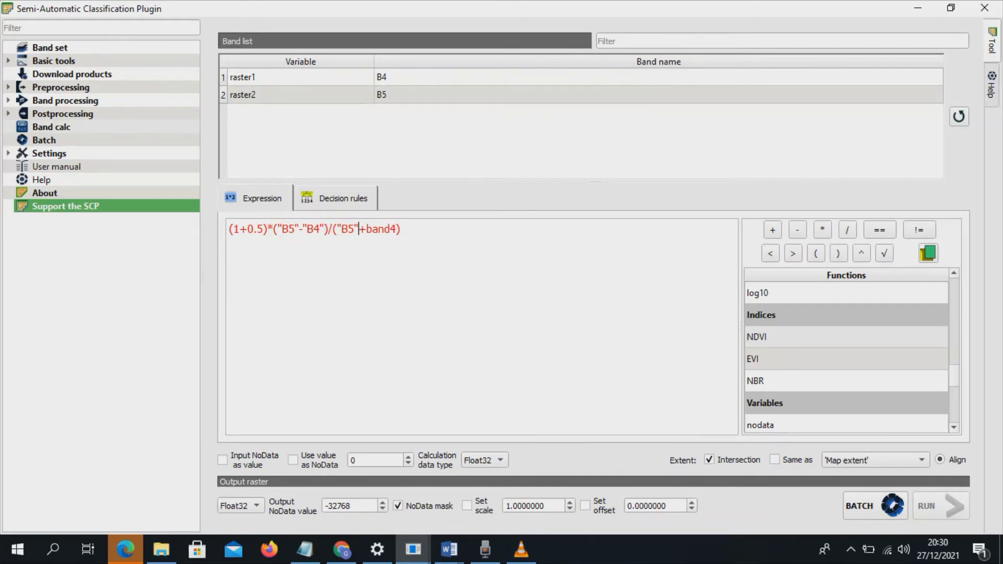
{"action": "left_click_drag", "start_coordinate": [366, 229], "coordinate": [398, 229]}
{"action": "type", "text": "\"B4\""}
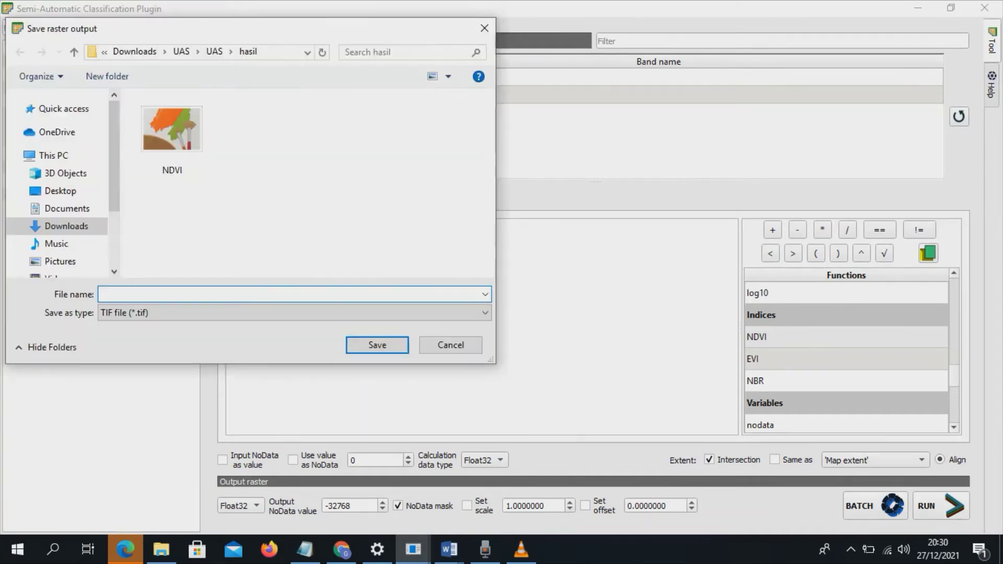
Run the SAVI calculation with its output raster saved as SAVI in the hasil folder, and minimize the Notepad window.
{"action": "type", "text": "SAVI"}
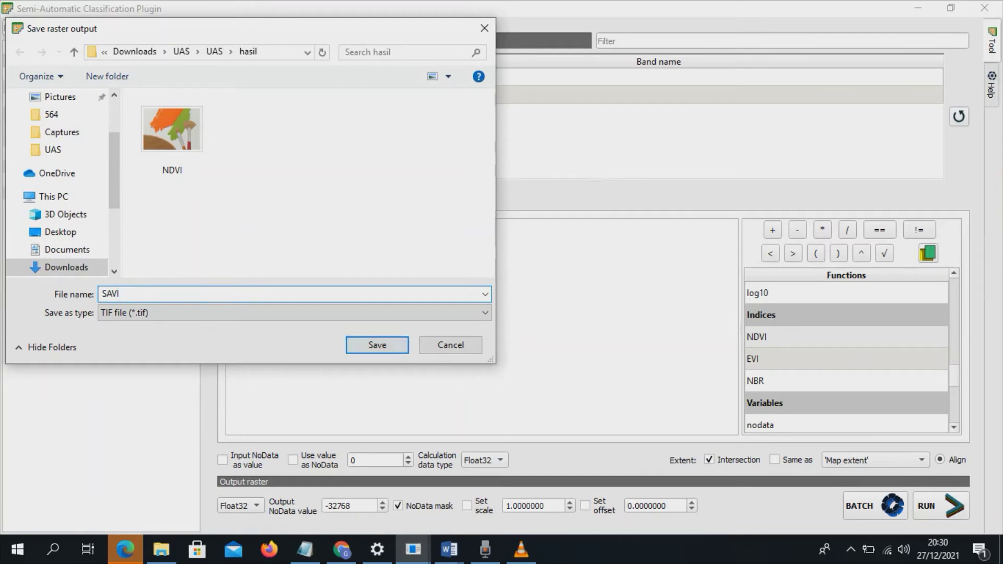
{"action": "key", "text": "Return"}
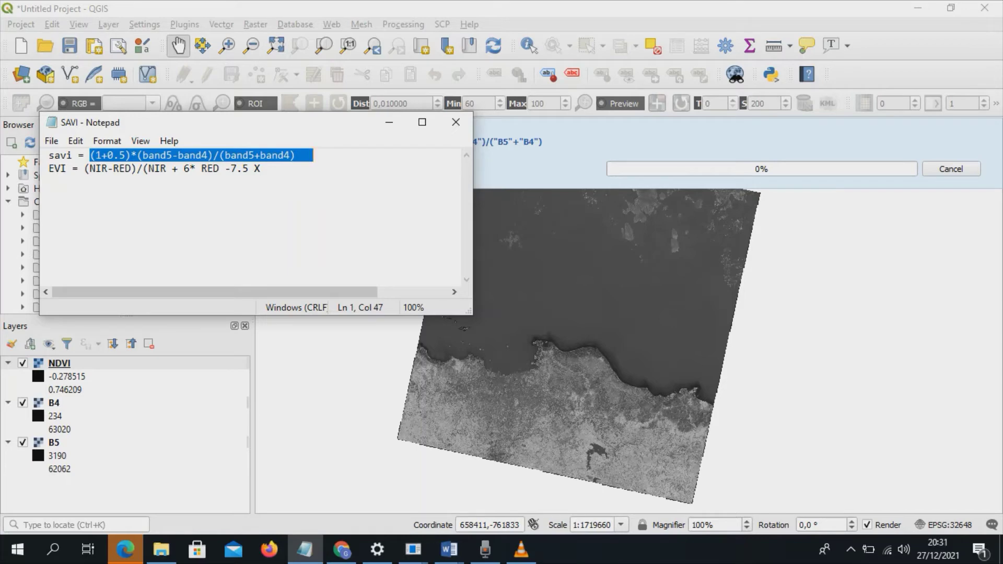
{"action": "left_click", "coordinate": [389, 122]}
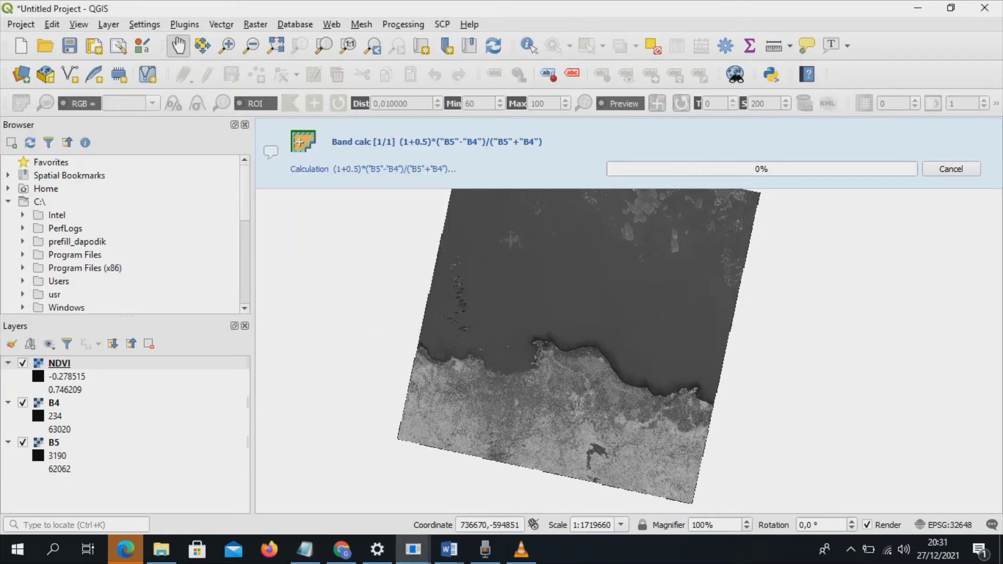